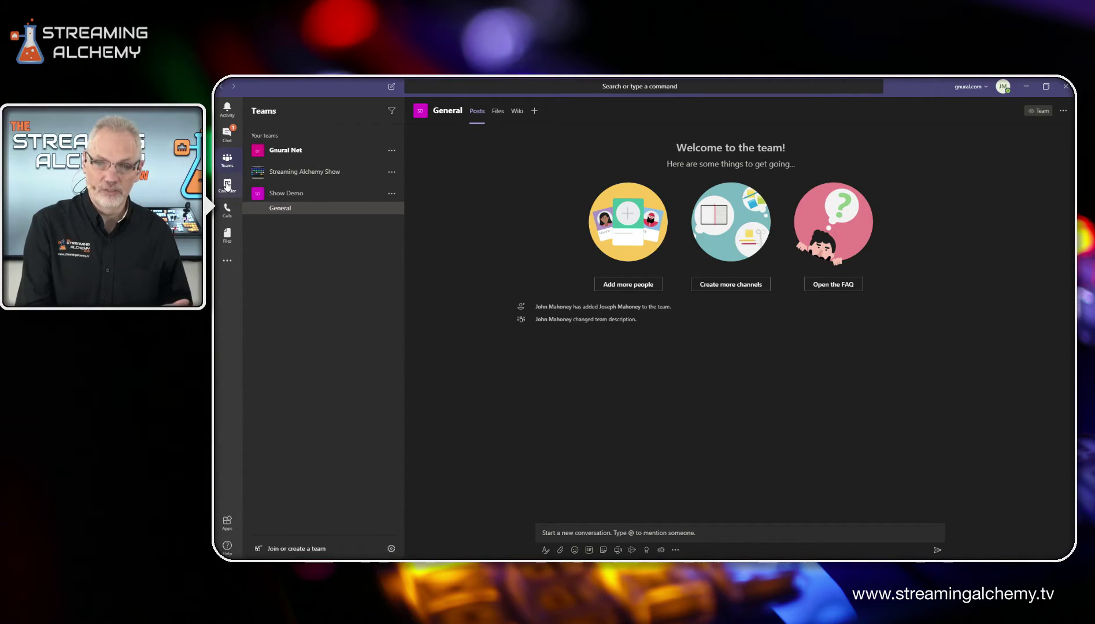
- Create a new live event from the calendar and title it "Demo Live Meeting"
{"action": "left_click", "coordinate": [227, 185]}
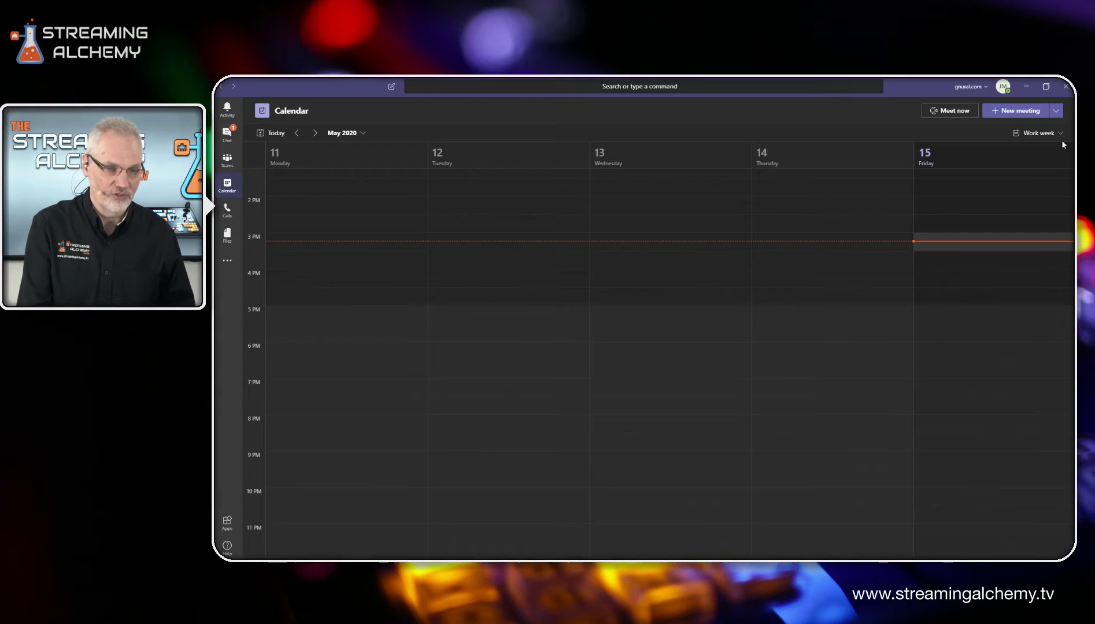
{"action": "left_click", "coordinate": [1055, 110]}
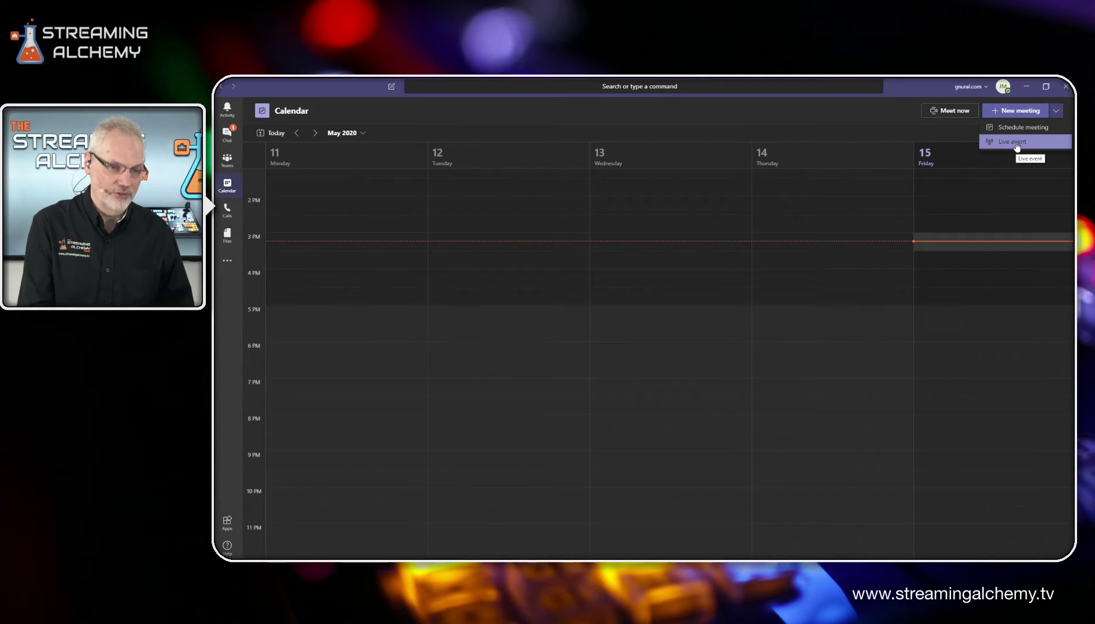
{"action": "left_click", "coordinate": [1017, 143]}
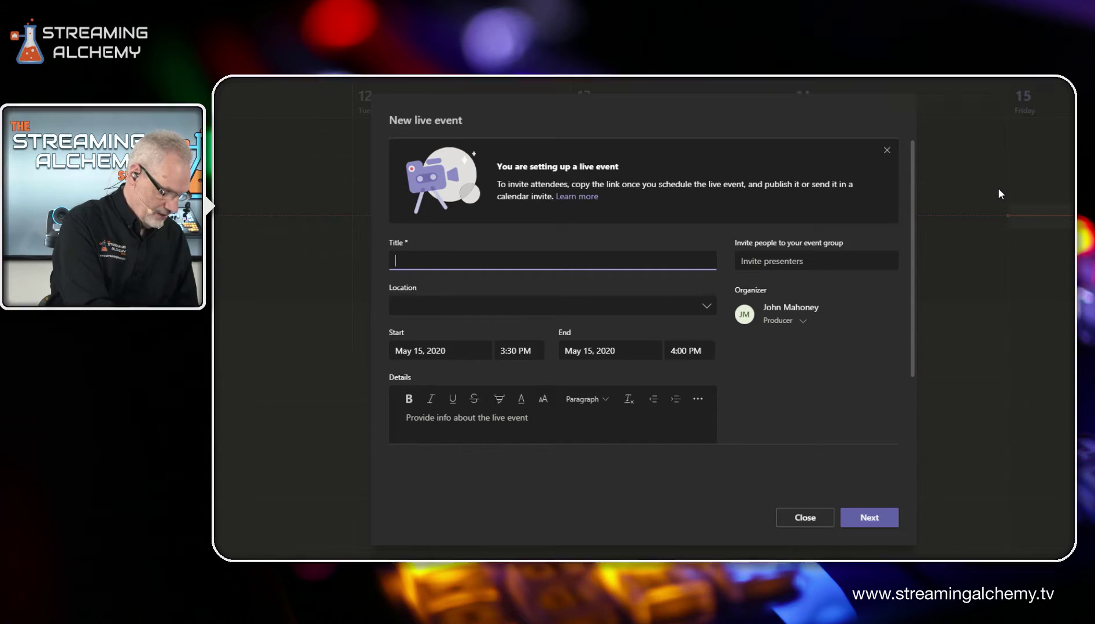
{"action": "type", "text": "Dem"}
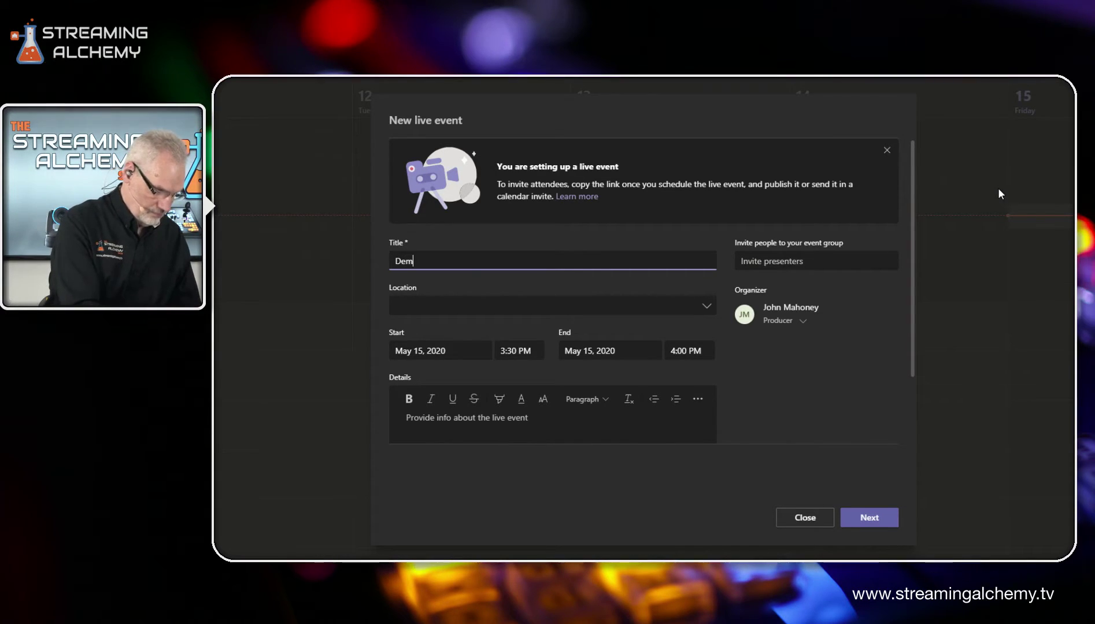
{"action": "type", "text": "o Live Meeting"}
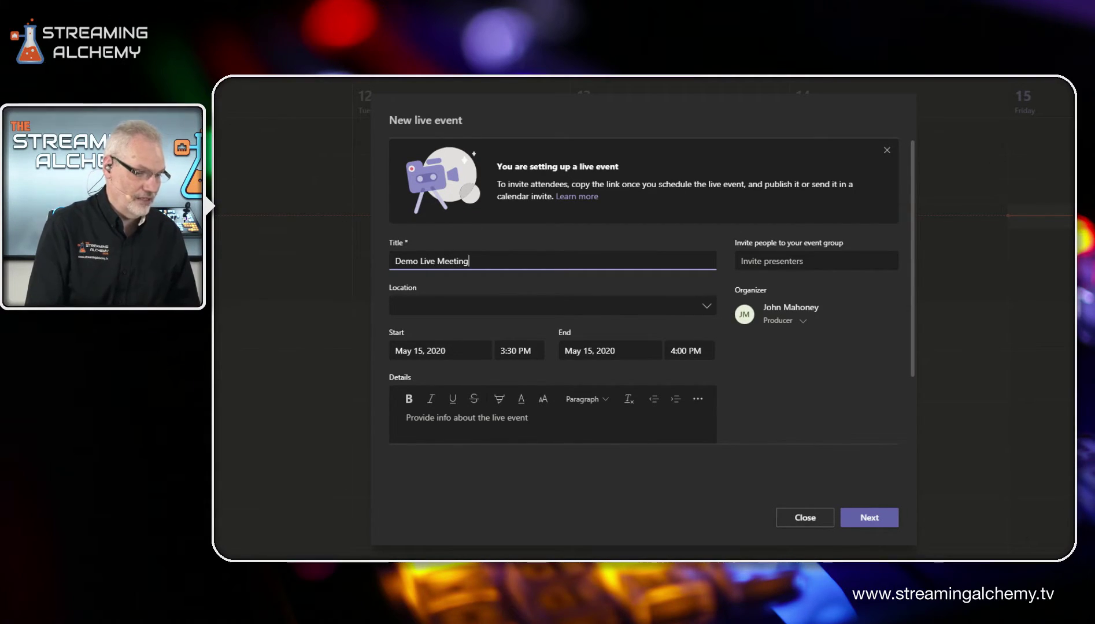
- Leave the location empty and enter "Demo event" as the live event's details
{"action": "left_click", "coordinate": [428, 305]}
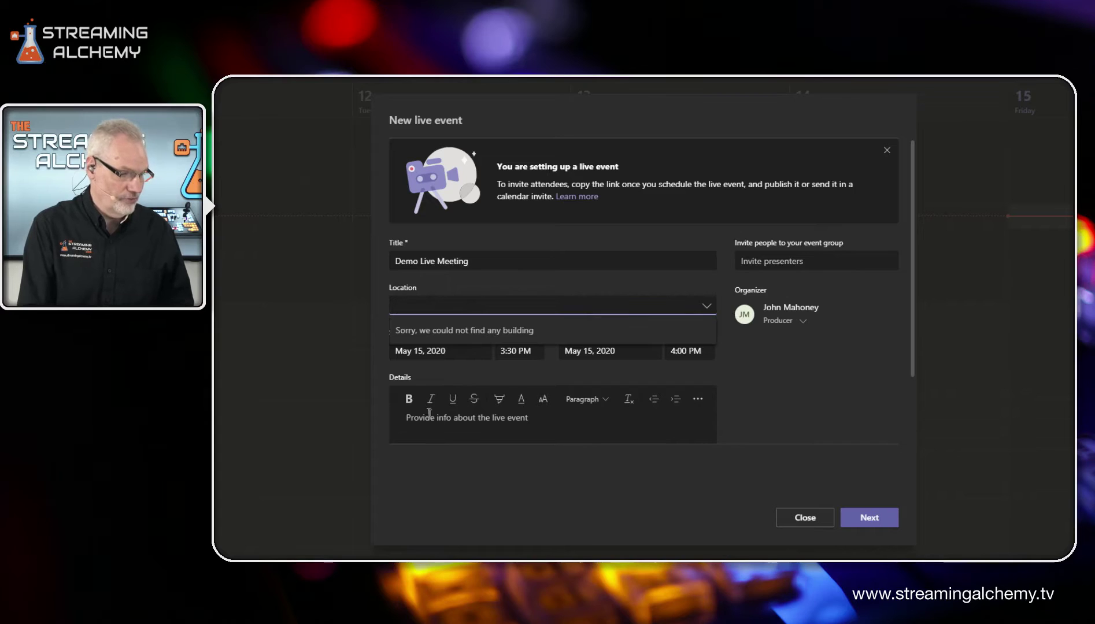
{"action": "left_click", "coordinate": [552, 420]}
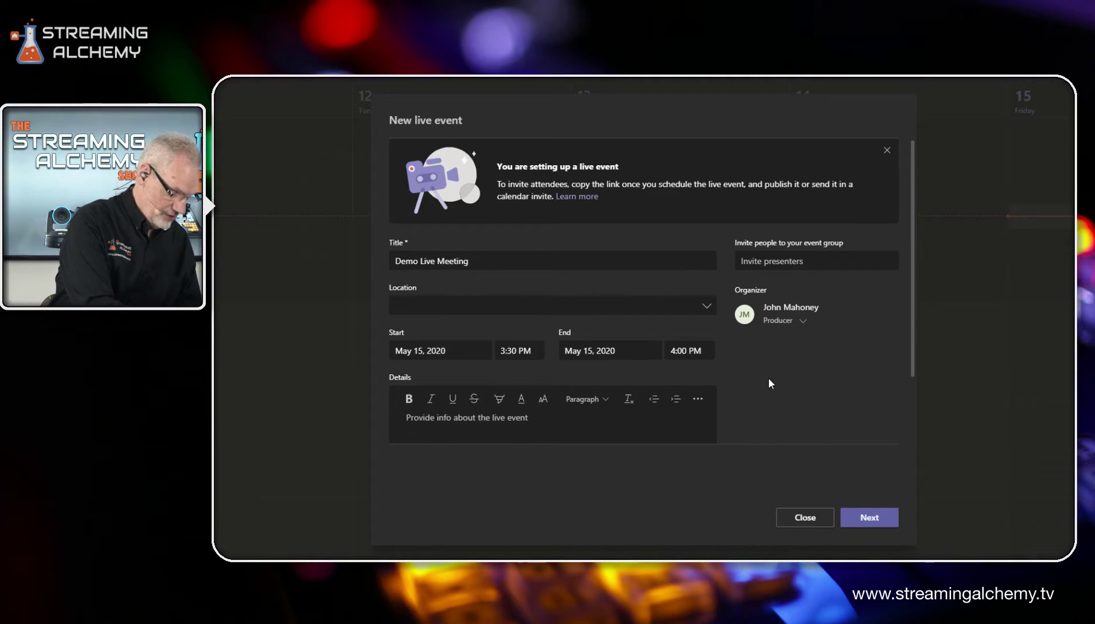
{"action": "type", "text": "Demo e"}
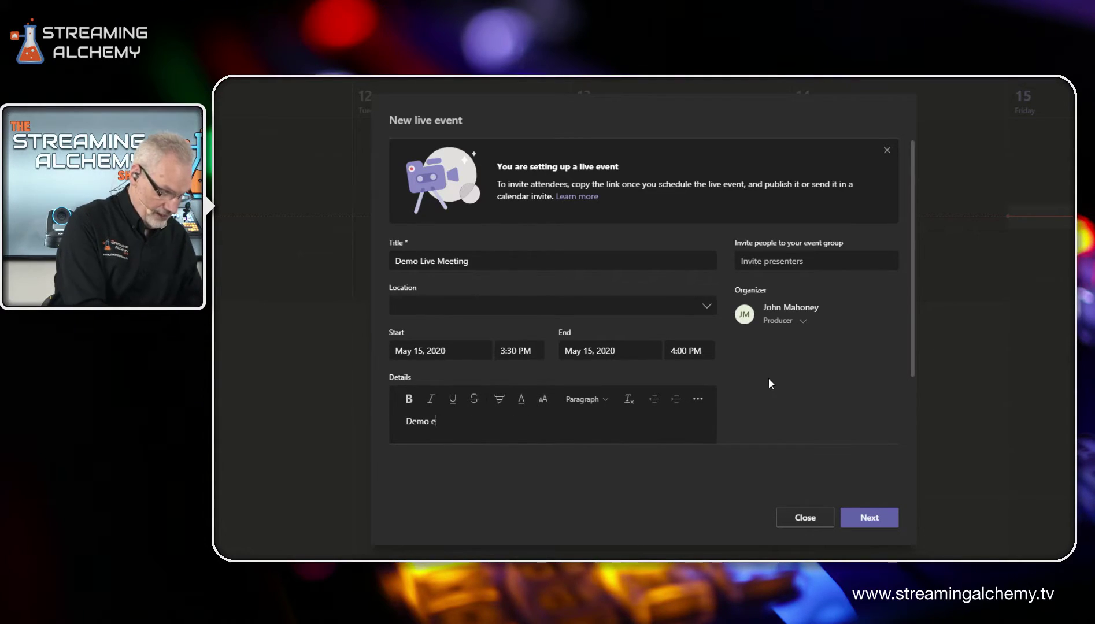
{"action": "type", "text": "vent"}
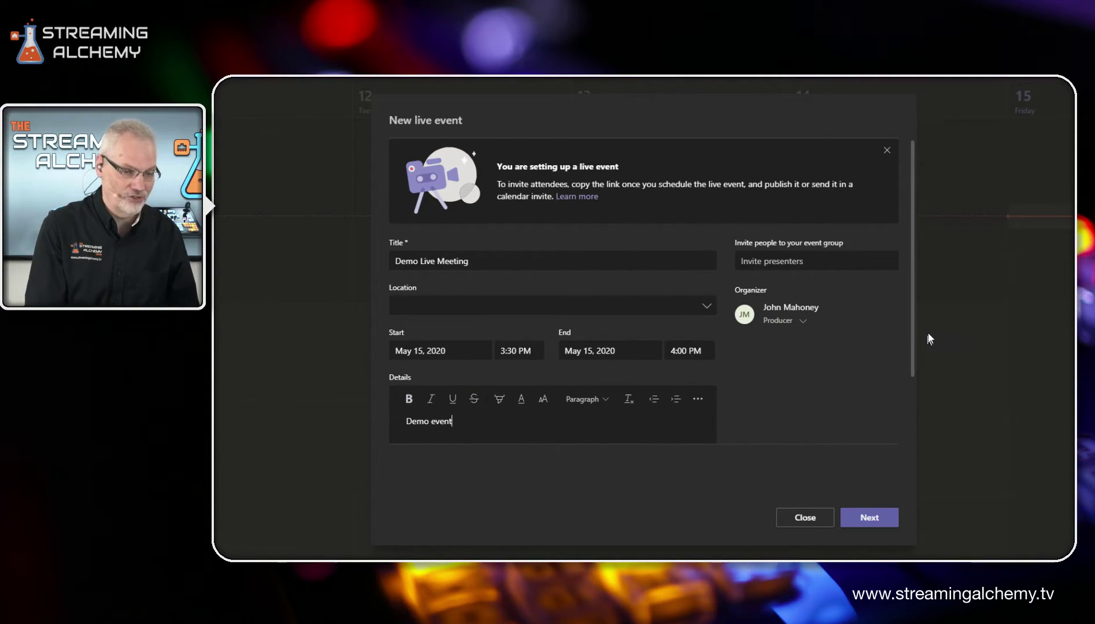
{"action": "scroll", "coordinate": [882, 337], "scroll_direction": "down", "scroll_amount": 1}
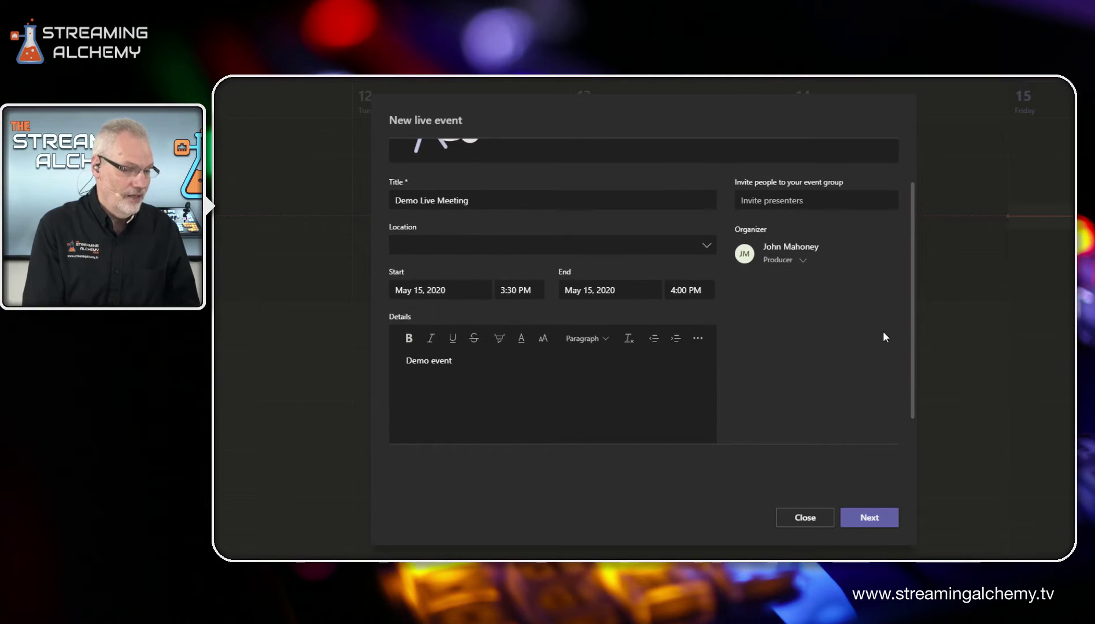
{"action": "scroll", "coordinate": [883, 337], "scroll_direction": "down", "scroll_amount": 2}
{"action": "scroll", "coordinate": [883, 335], "scroll_direction": "up", "scroll_amount": 3}
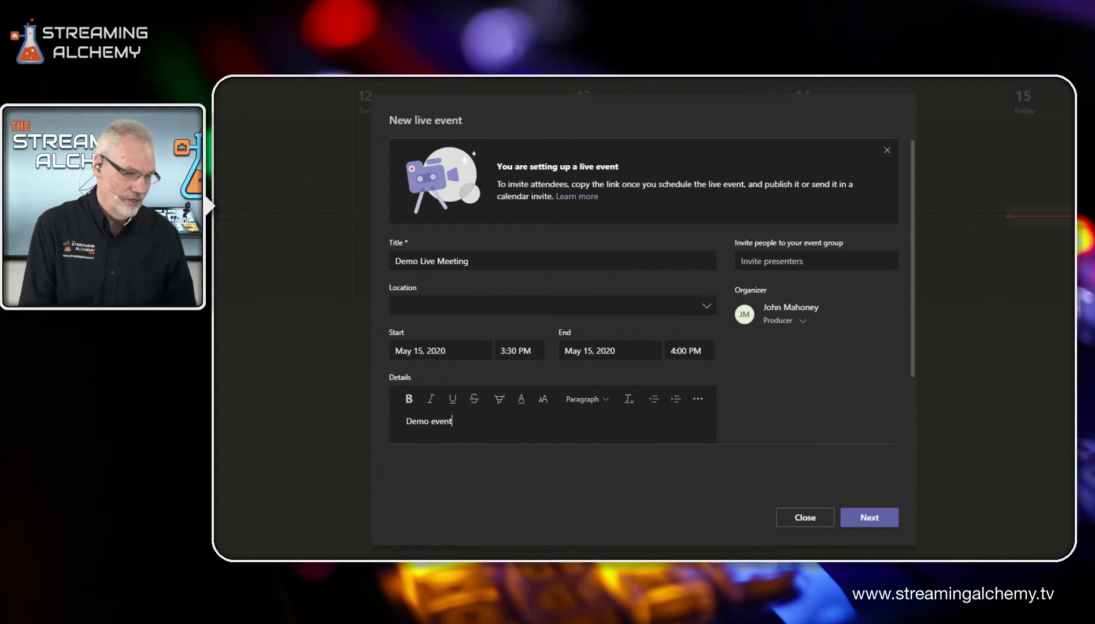
- Invite the colleague to the event group as a presenter and continue to the live event permissions
{"action": "left_click", "coordinate": [815, 261]}
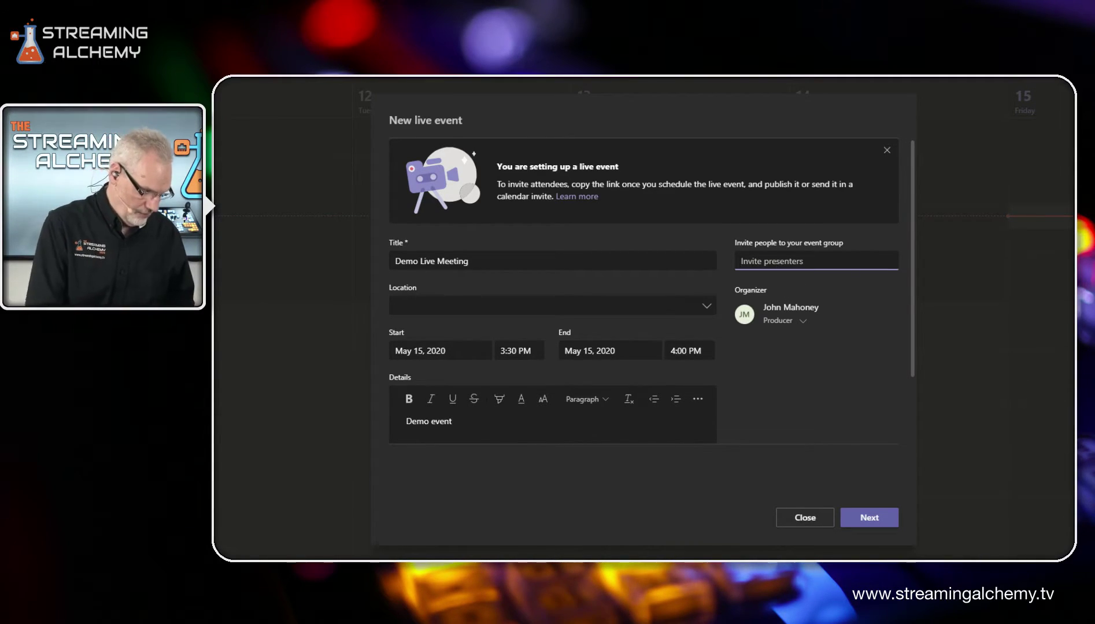
{"action": "type", "text": "Matt"}
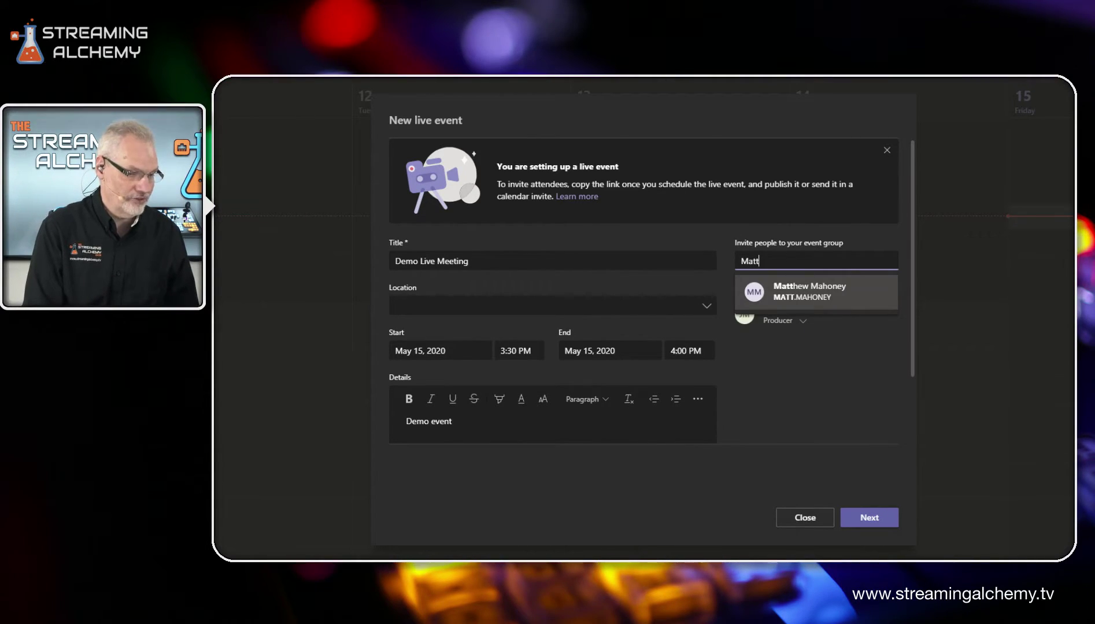
{"action": "left_click", "coordinate": [812, 294]}
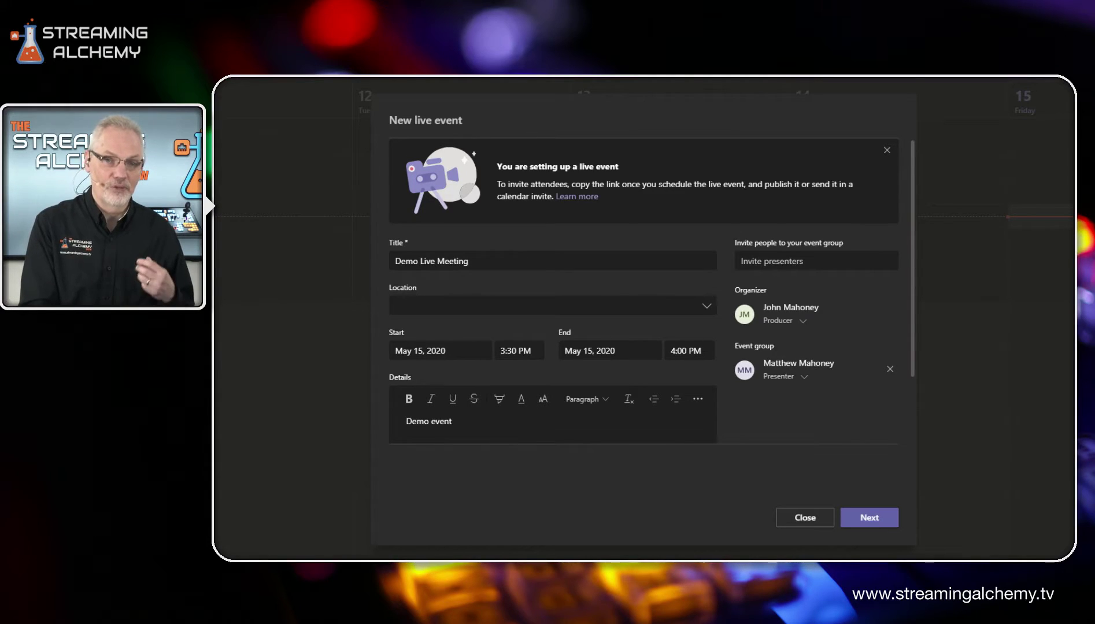
{"action": "left_click", "coordinate": [873, 519]}
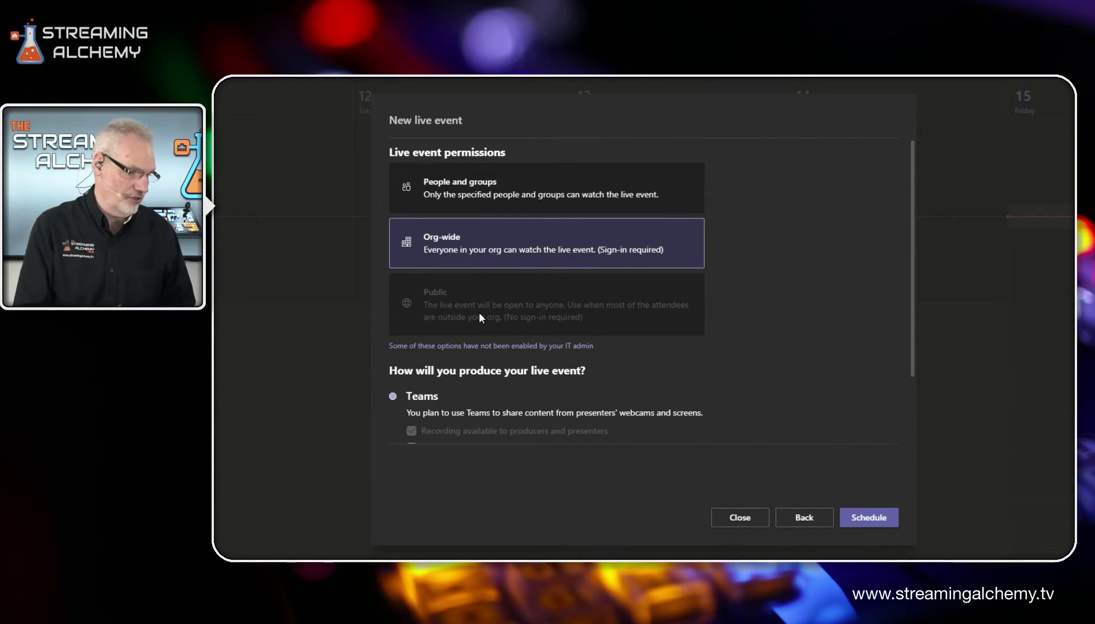
- Restrict the live event permissions to People and groups, giving access to the Streaming Alchemy Show team
{"action": "left_click", "coordinate": [478, 194]}
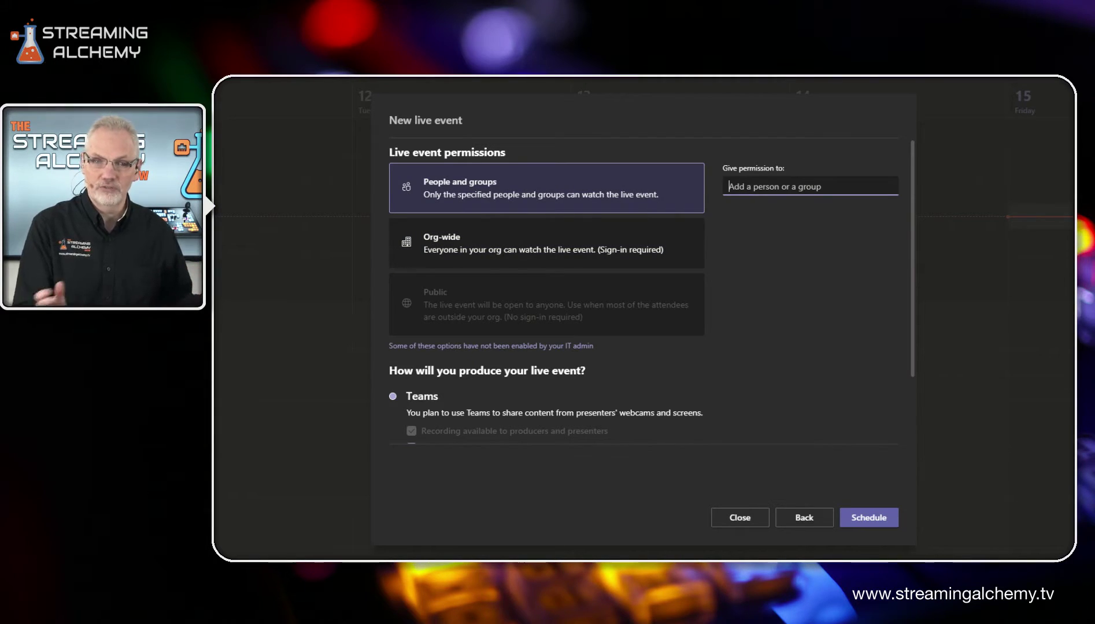
{"action": "type", "text": "Steam"}
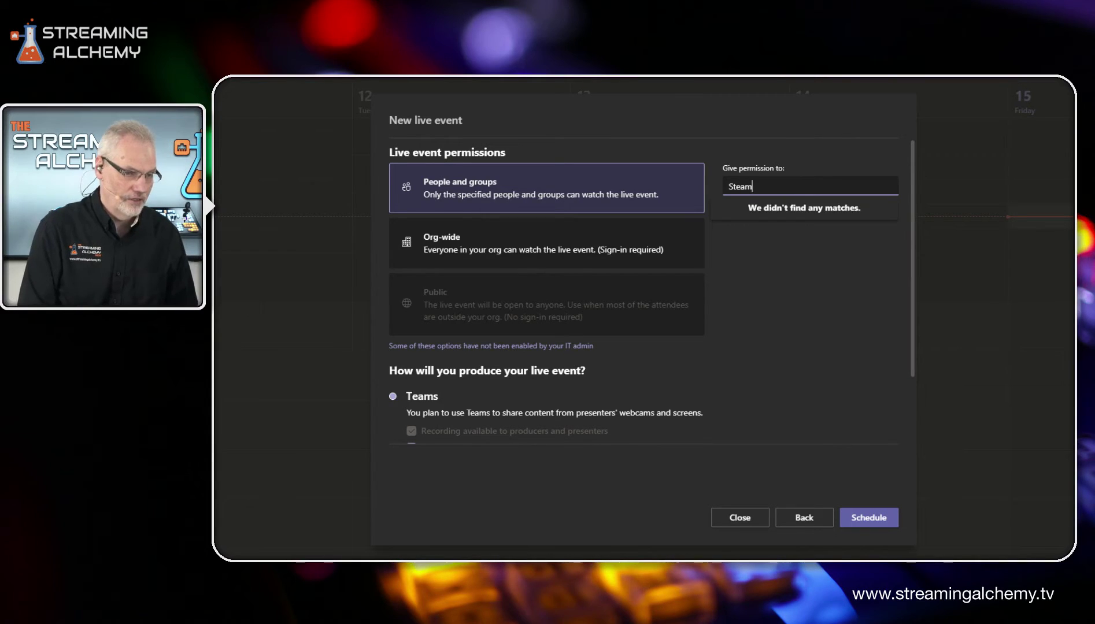
{"action": "key", "text": "BackSpace"}
{"action": "key", "text": "BackSpace"}
{"action": "type", "text": "ream"}
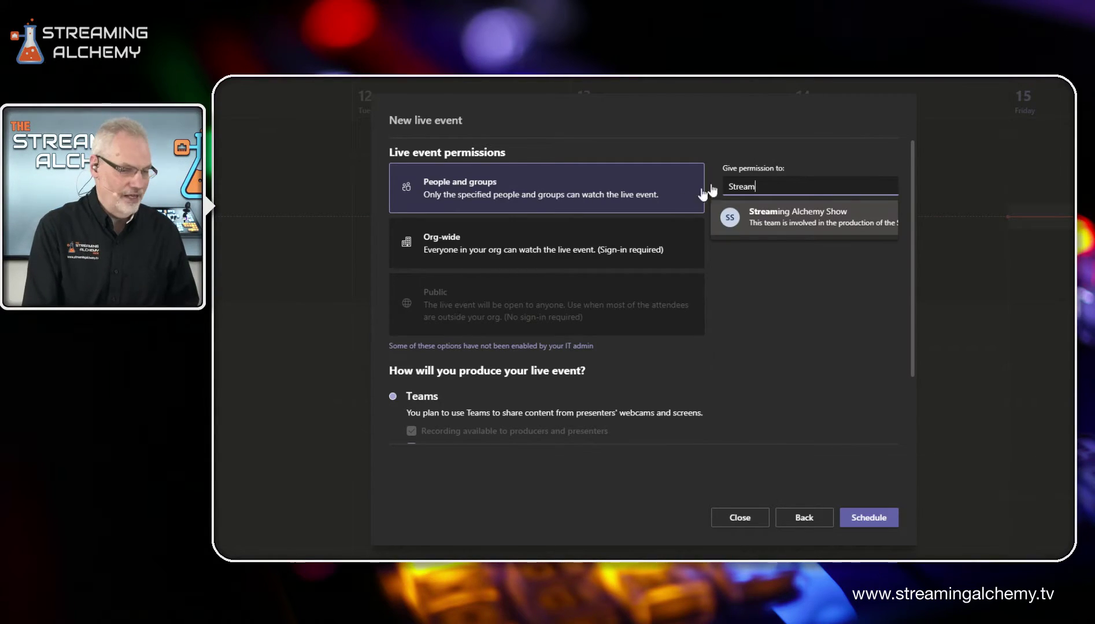
{"action": "left_click", "coordinate": [789, 212]}
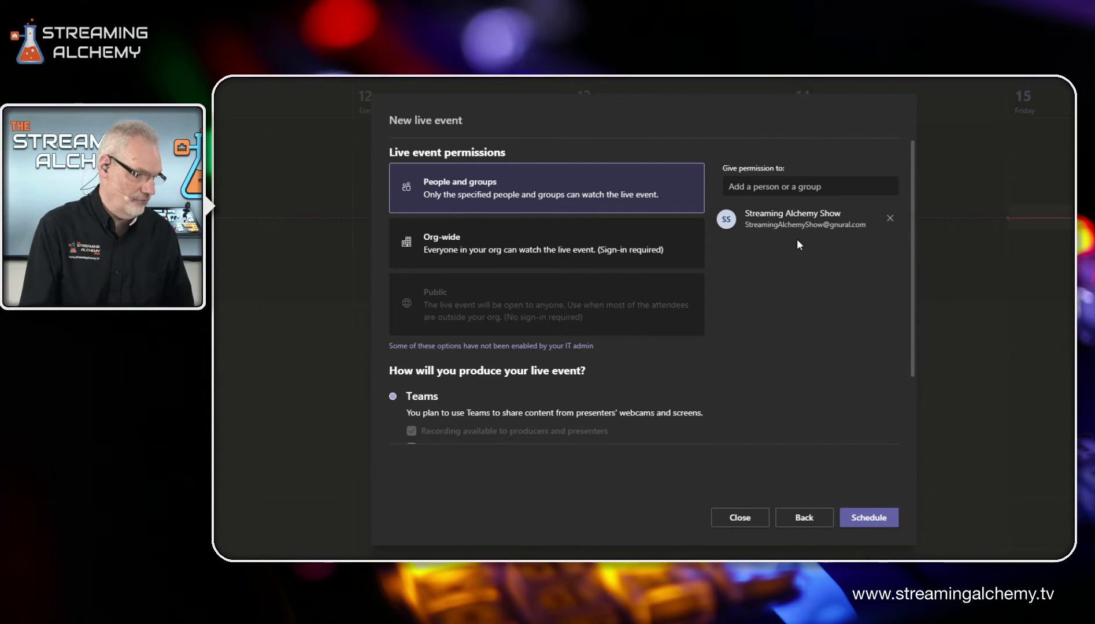
- Enable Q&A for the event produced in Teams and review the remaining production and support settings
{"action": "scroll", "coordinate": [782, 318], "scroll_direction": "down", "scroll_amount": 3}
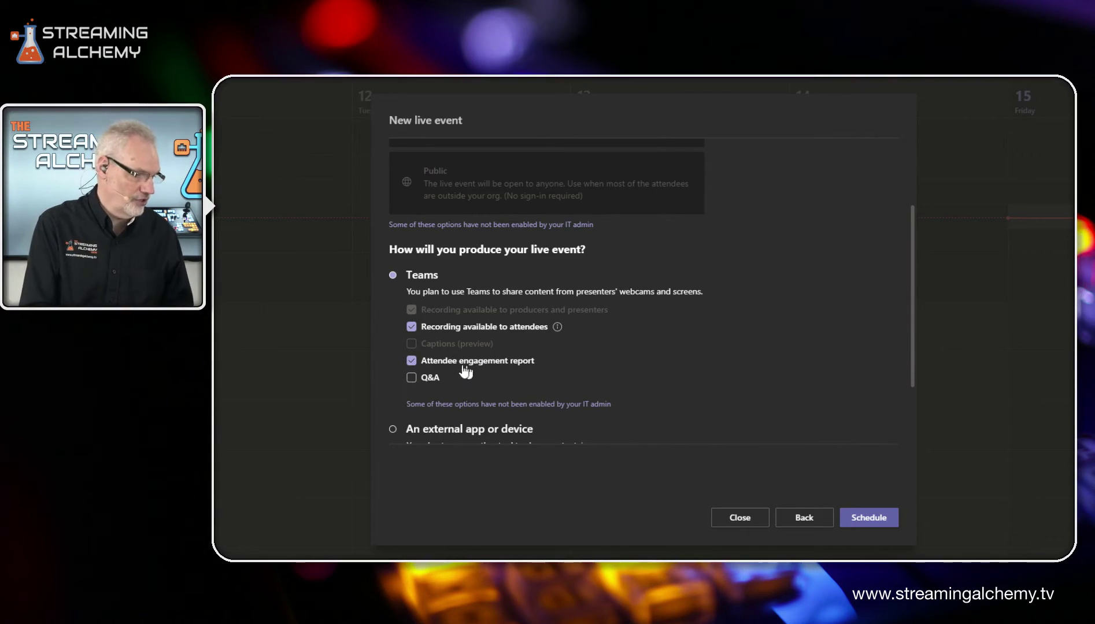
{"action": "left_click", "coordinate": [411, 379]}
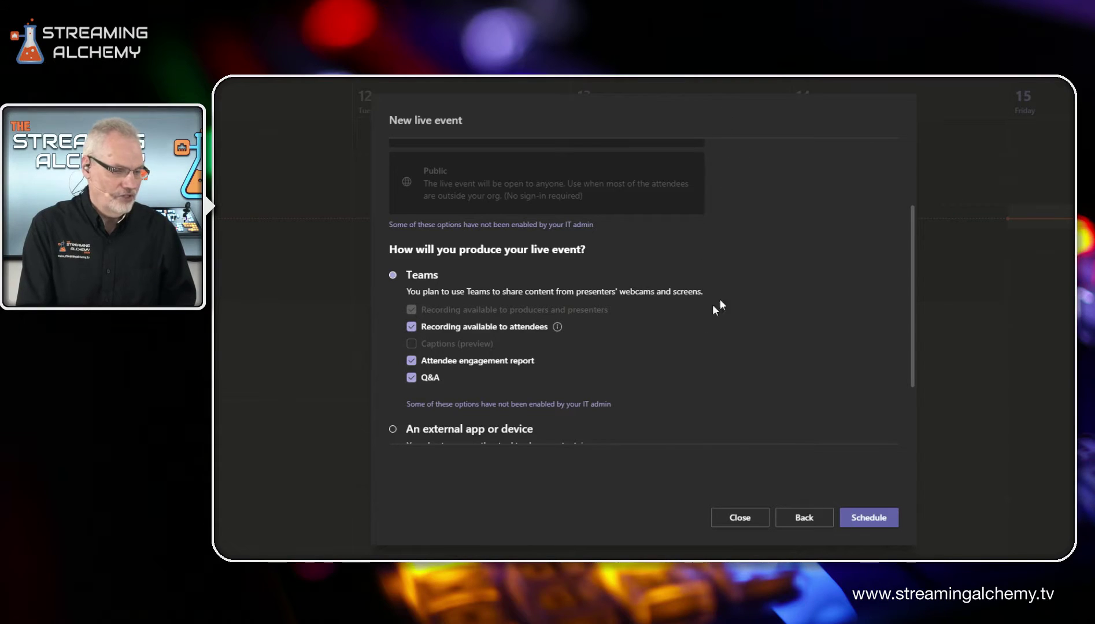
{"action": "scroll", "coordinate": [808, 313], "scroll_direction": "down", "scroll_amount": 5}
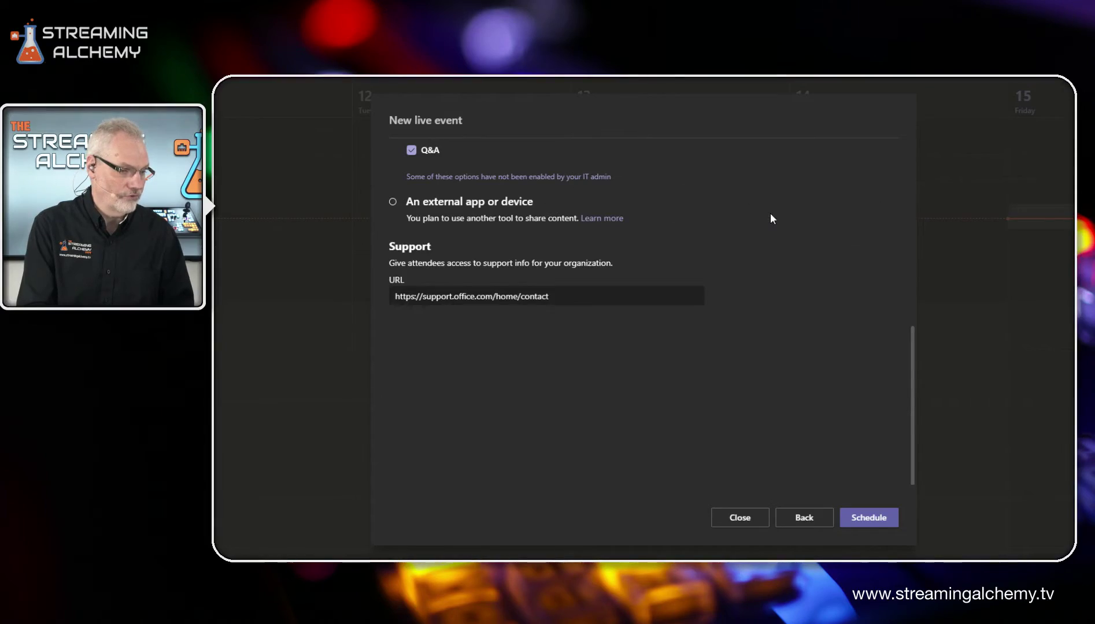
{"action": "scroll", "coordinate": [770, 213], "scroll_direction": "up", "scroll_amount": 3}
{"action": "scroll", "coordinate": [770, 216], "scroll_direction": "up", "scroll_amount": 3}
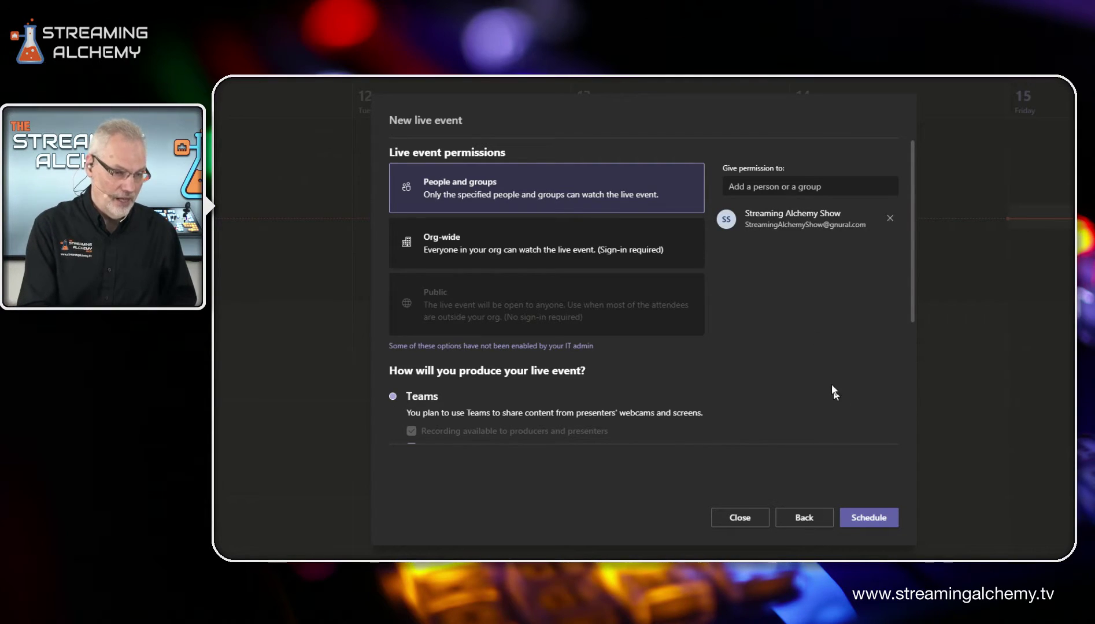
- Schedule the Demo Live Meeting event and join it as a producer with the camera on
{"action": "left_click", "coordinate": [871, 518]}
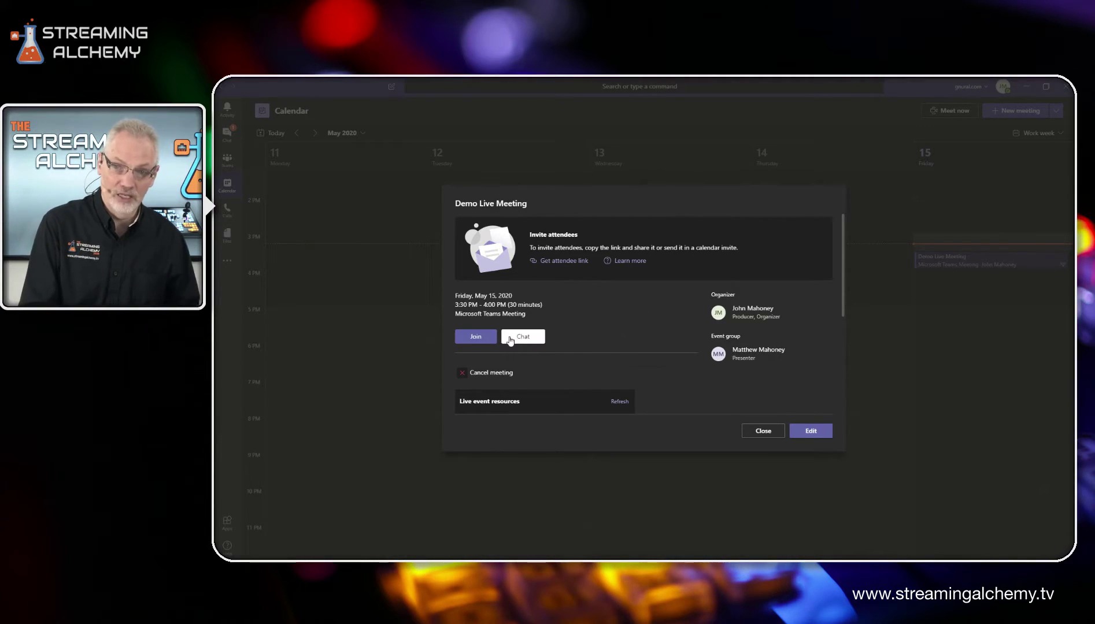
{"action": "left_click", "coordinate": [478, 338]}
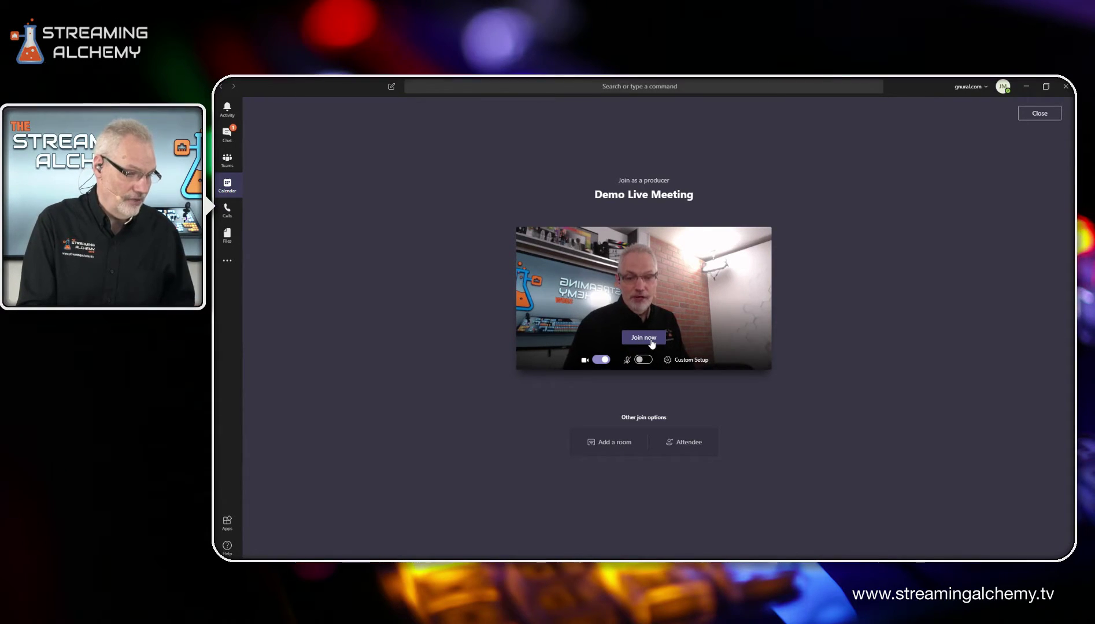
{"action": "left_click", "coordinate": [647, 340]}
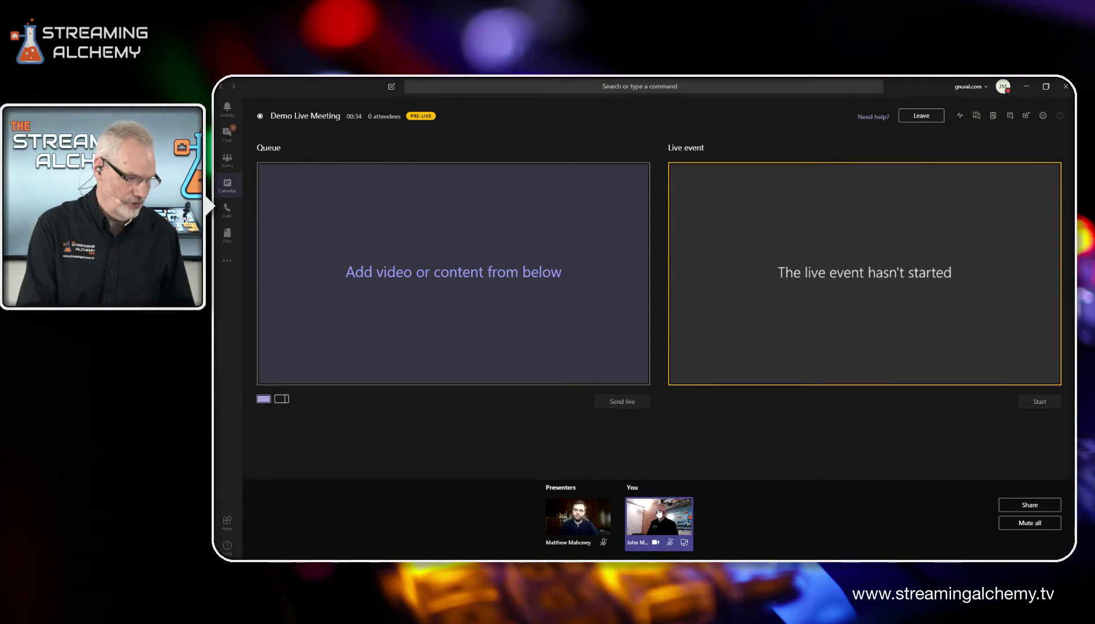
- Preview the producer's own camera in the queue, replace it with the presenter's video and send that live
{"action": "left_click", "coordinate": [660, 511]}
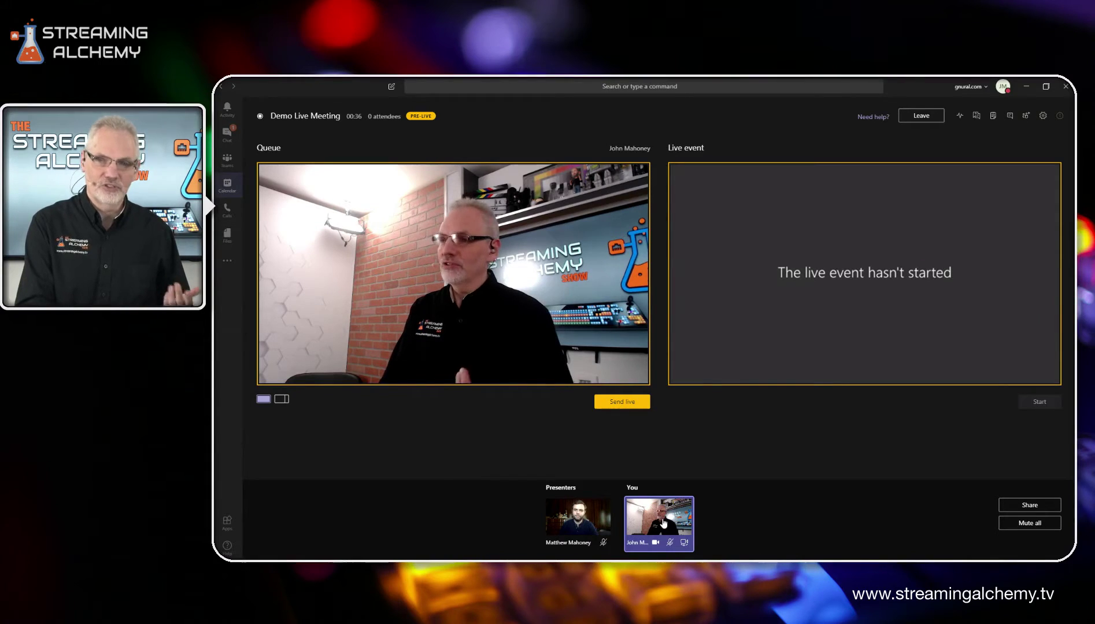
{"action": "left_click", "coordinate": [579, 516]}
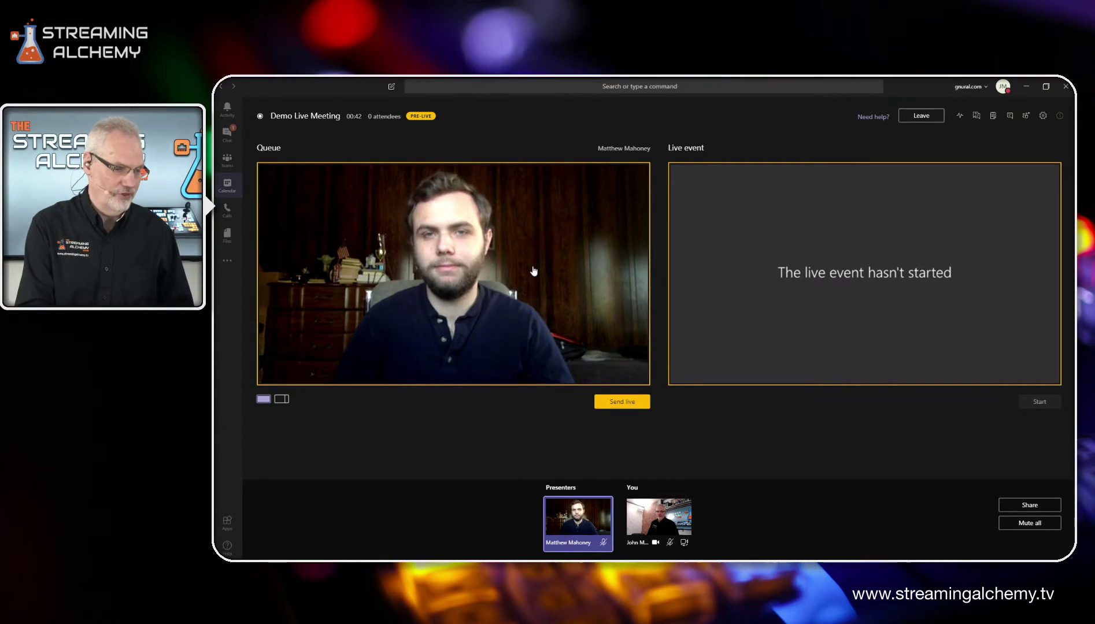
{"action": "left_click", "coordinate": [618, 405]}
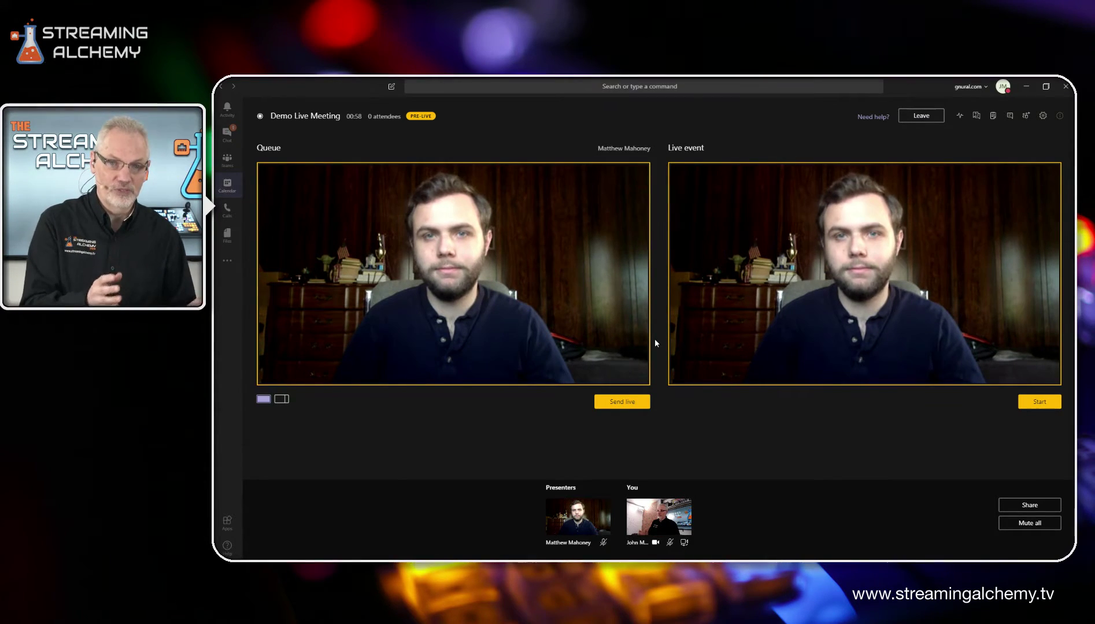
- Share the open Live Streaming 101 PowerPoint window as content, queue it and send it live
{"action": "left_click", "coordinate": [650, 522]}
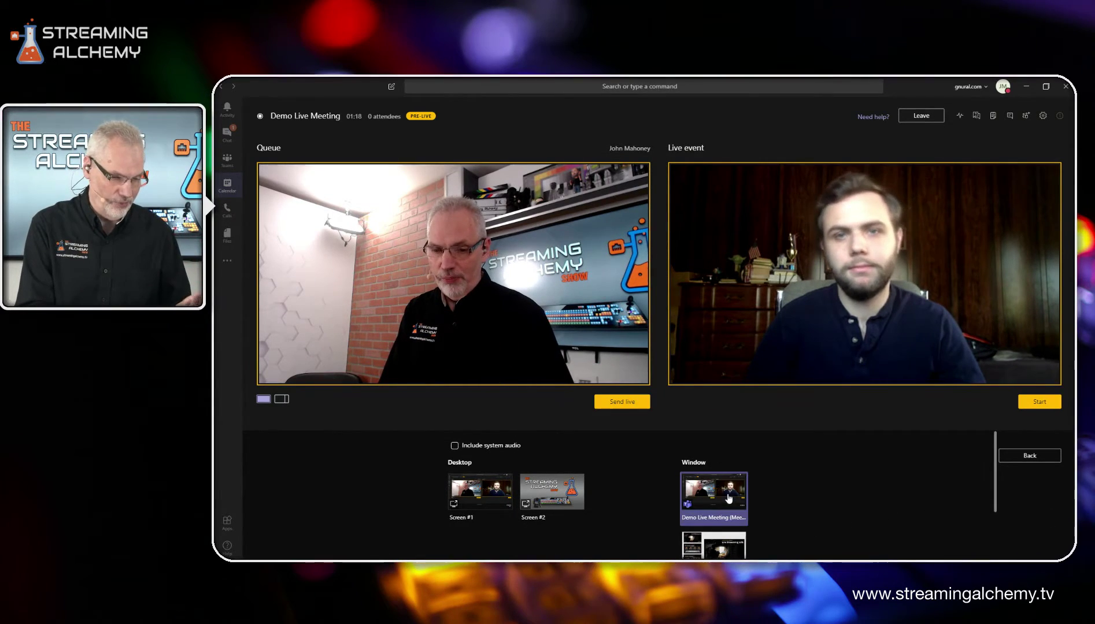
{"action": "scroll", "coordinate": [729, 498], "scroll_direction": "down", "scroll_amount": 3}
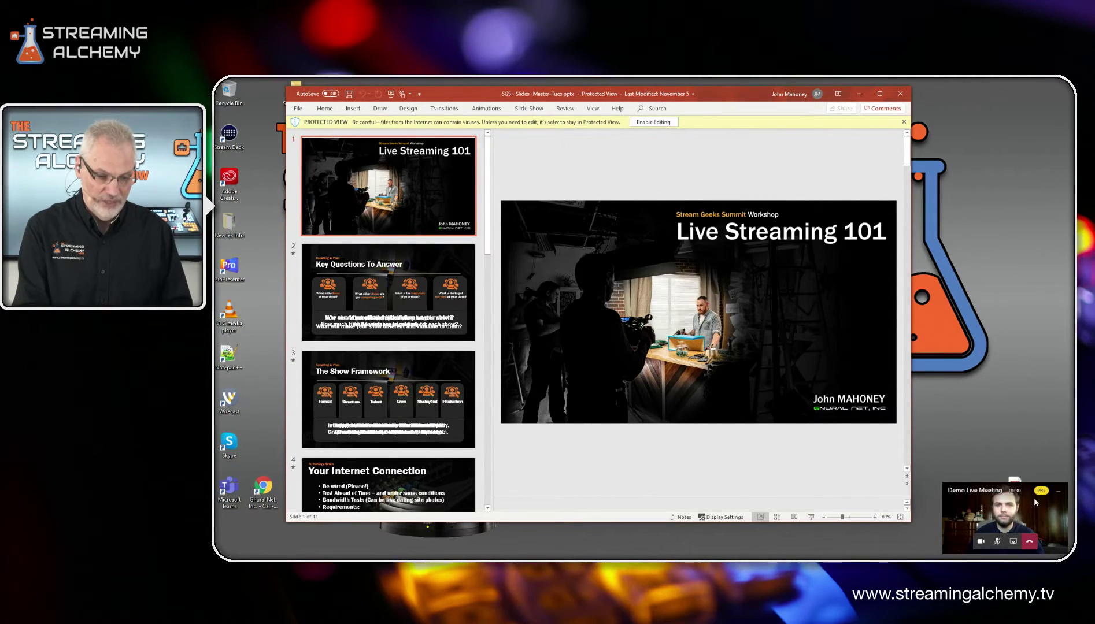
{"action": "left_click", "coordinate": [716, 554]}
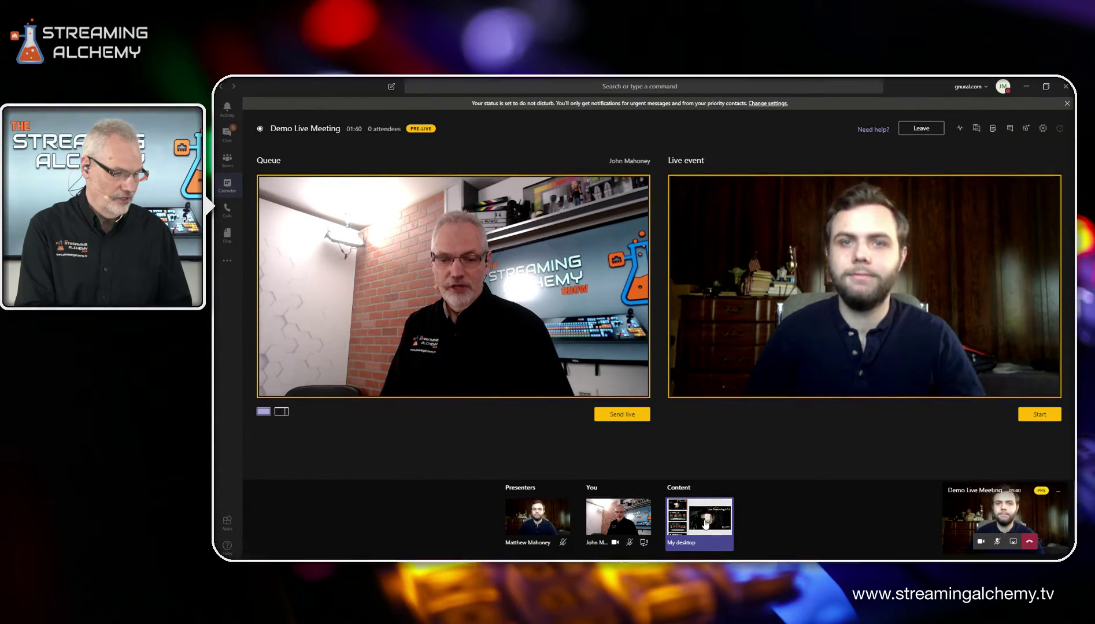
{"action": "left_click", "coordinate": [706, 525]}
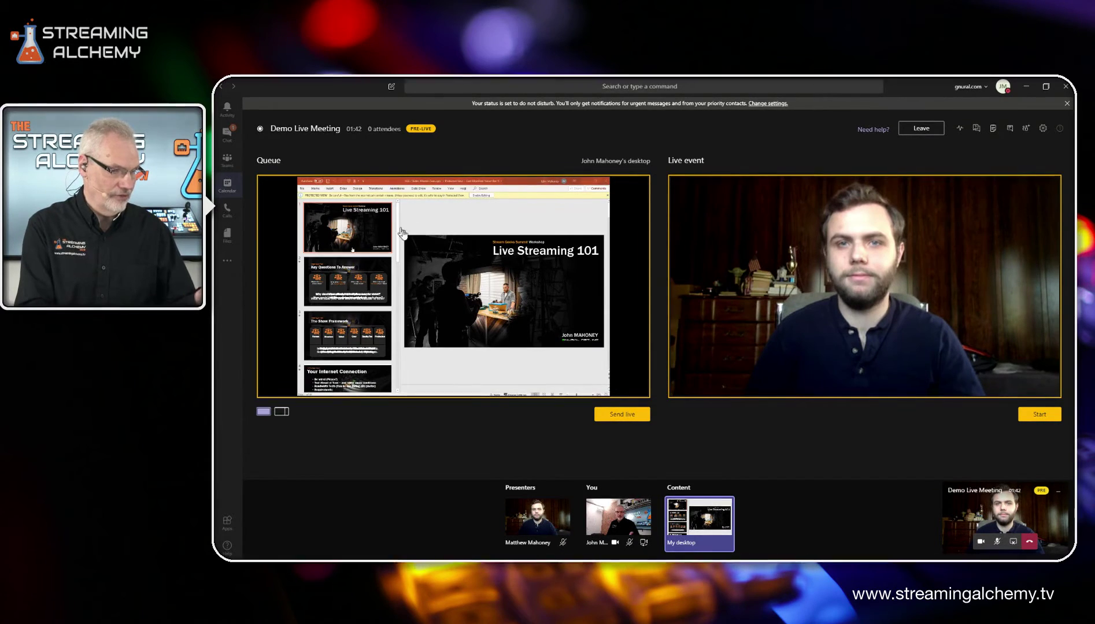
{"action": "left_click", "coordinate": [623, 414]}
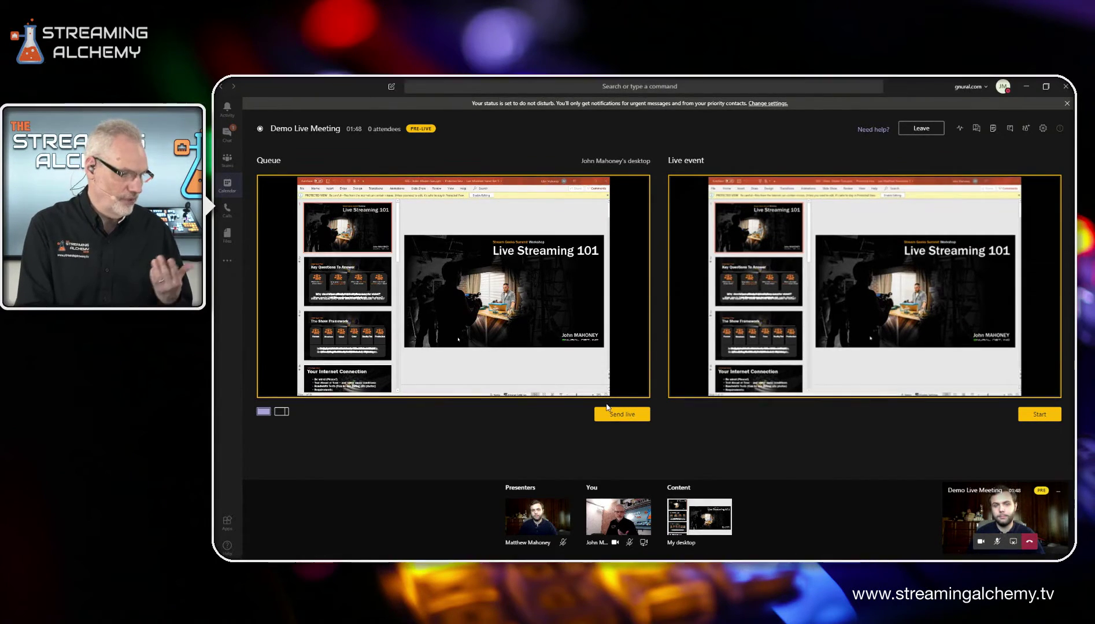
- Send the producer's camera and the shared desktop live in the combined content-and-video layout, and return the queue to the single-source layout
{"action": "left_click", "coordinate": [619, 519]}
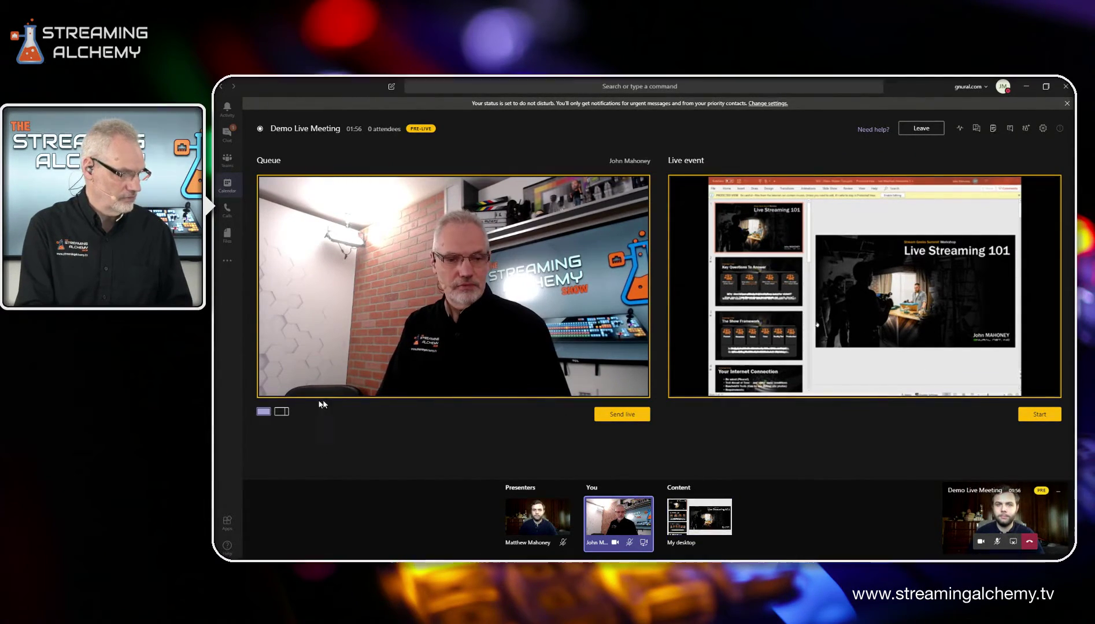
{"action": "left_click", "coordinate": [282, 411]}
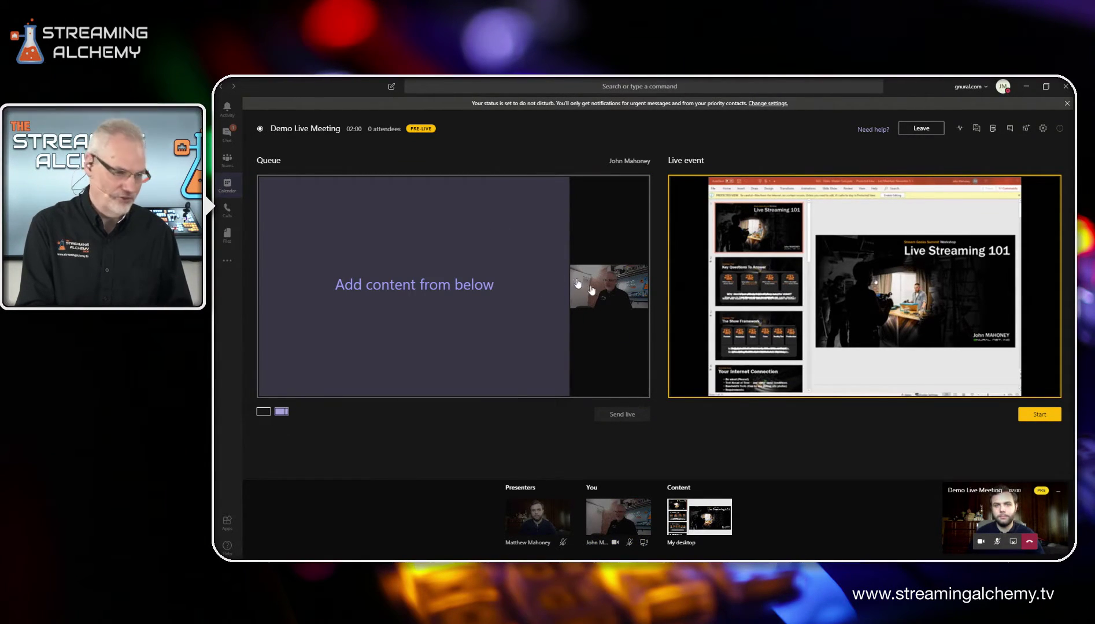
{"action": "left_click", "coordinate": [702, 527]}
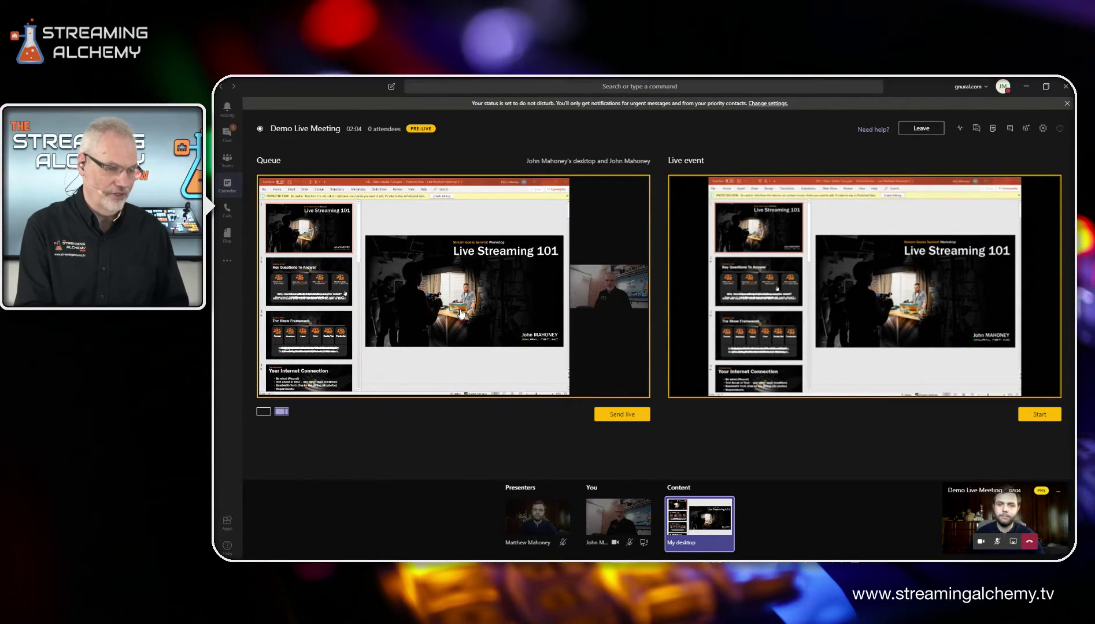
{"action": "left_click", "coordinate": [622, 417]}
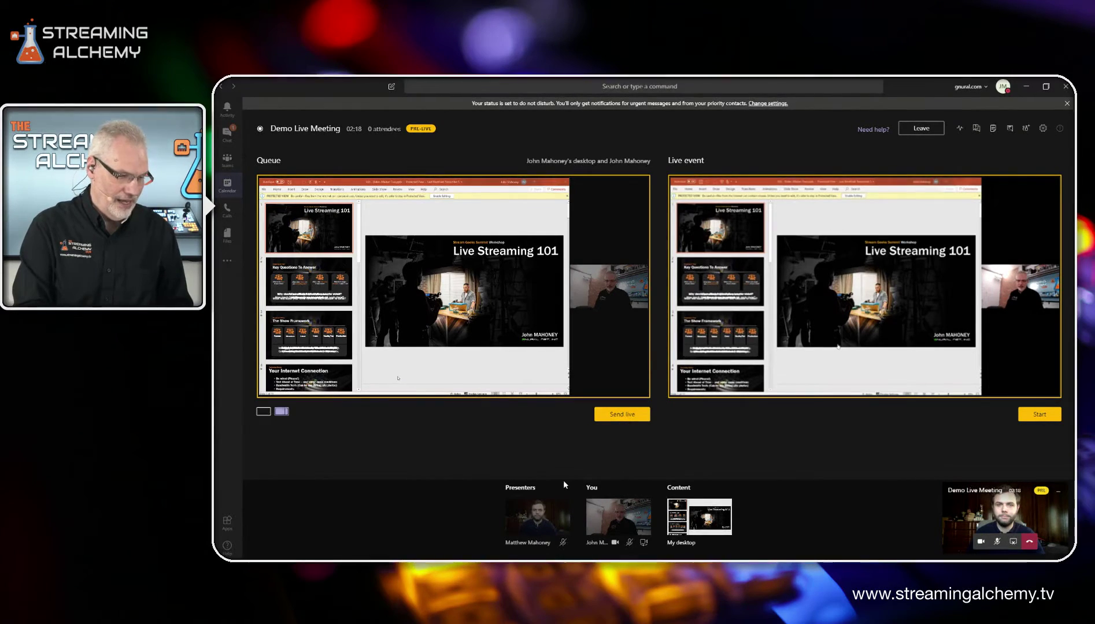
{"action": "left_click", "coordinate": [263, 411]}
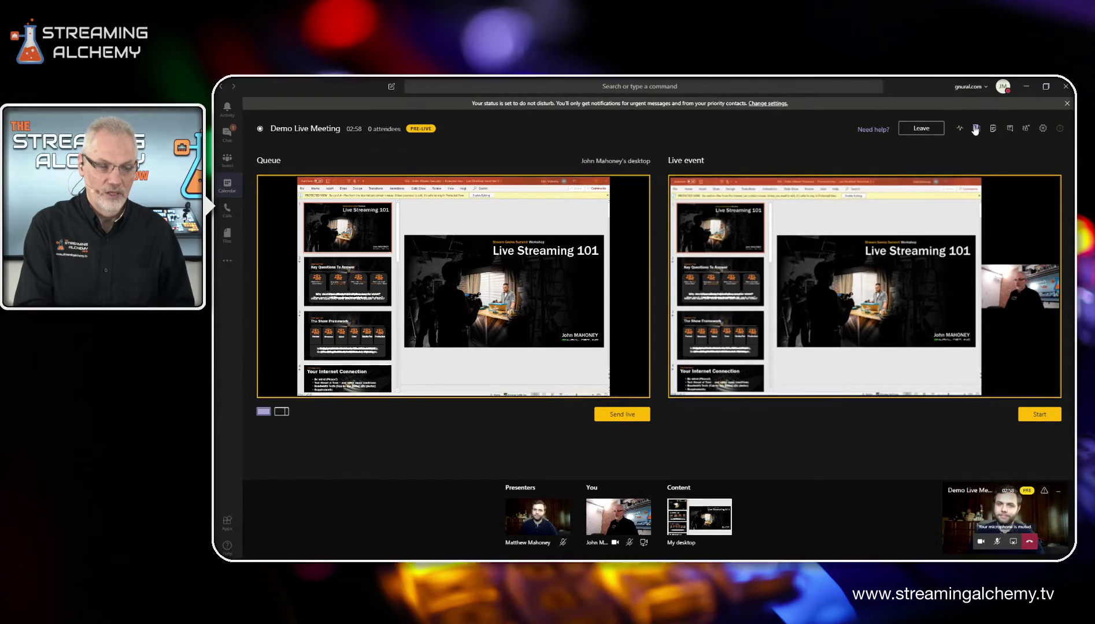
- Review the live event's Q&A, meeting notes and meeting chat
{"action": "left_click", "coordinate": [975, 128]}
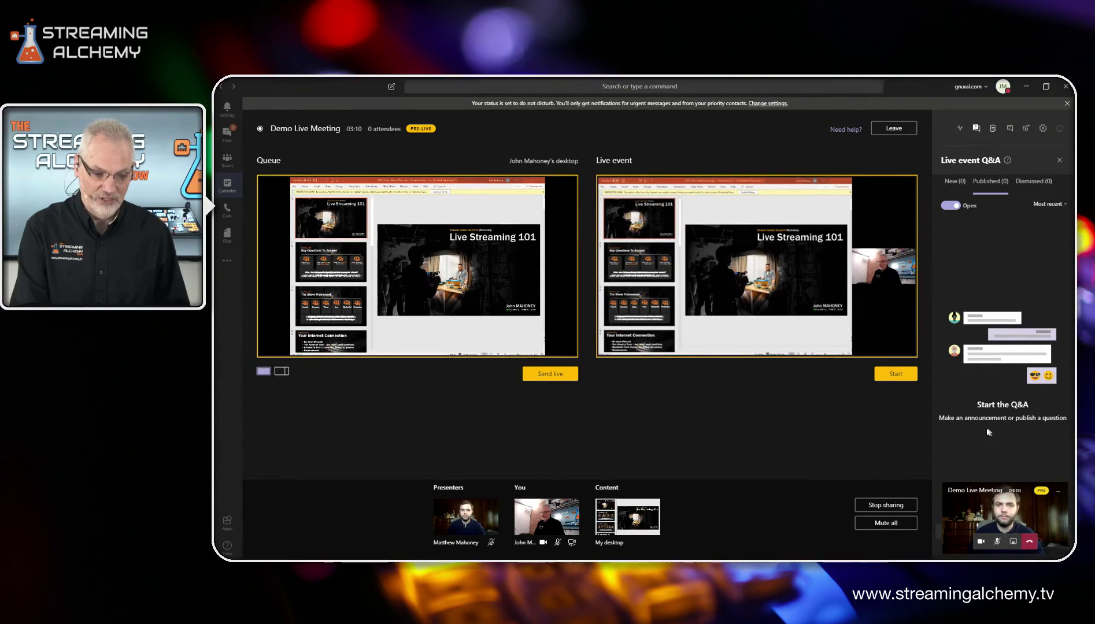
{"action": "left_click", "coordinate": [992, 129]}
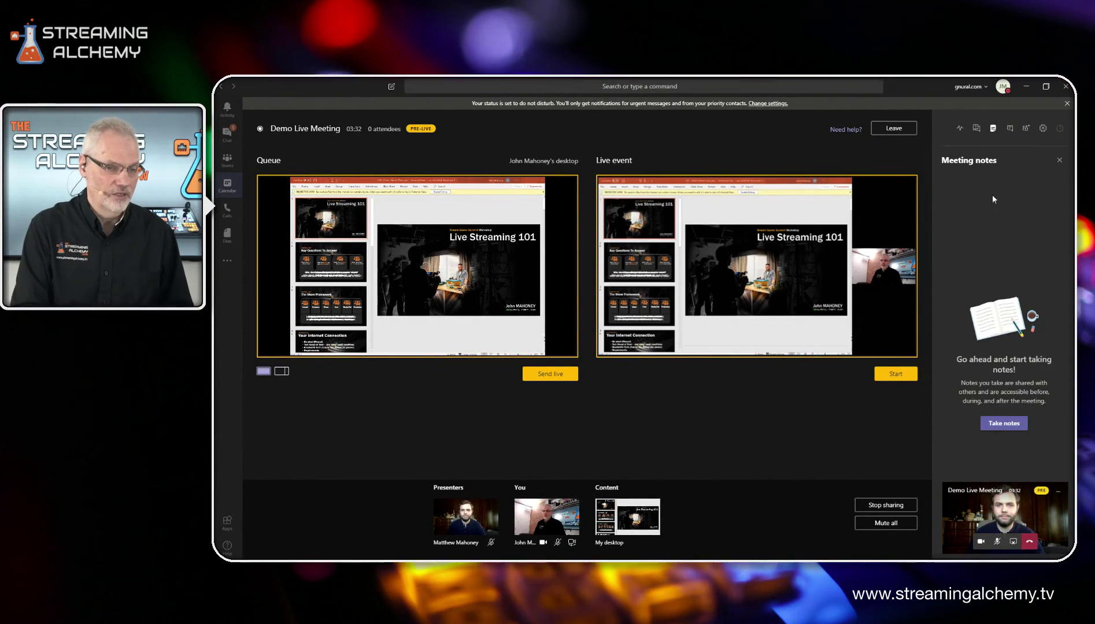
{"action": "left_click", "coordinate": [1010, 128]}
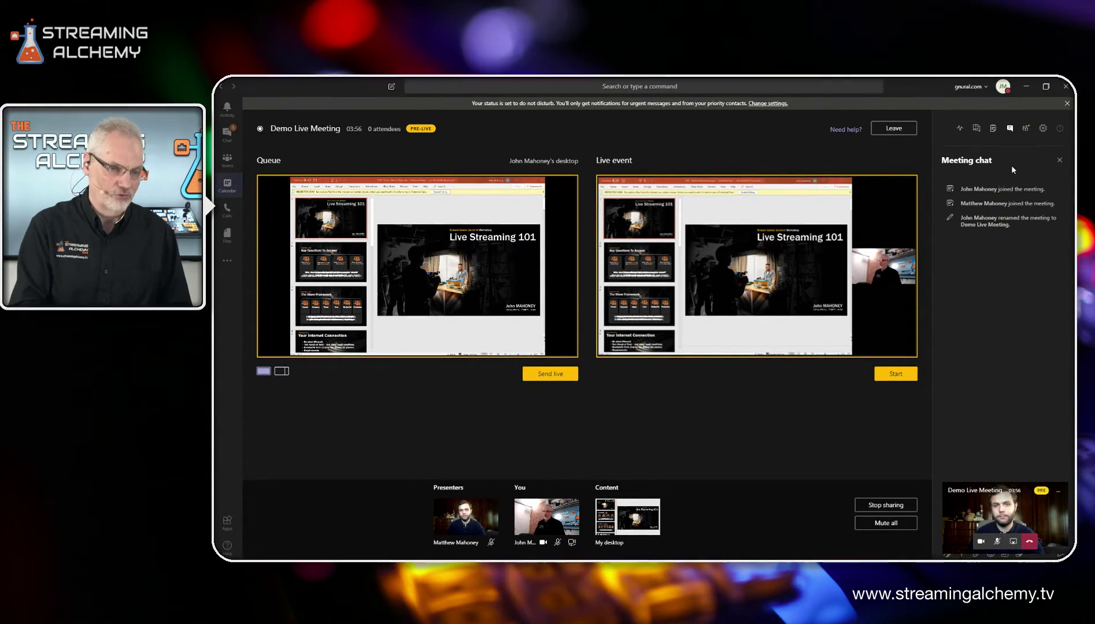
- Find a colleague by first name among the people to invite and call them into the live event
{"action": "left_click", "coordinate": [1026, 129]}
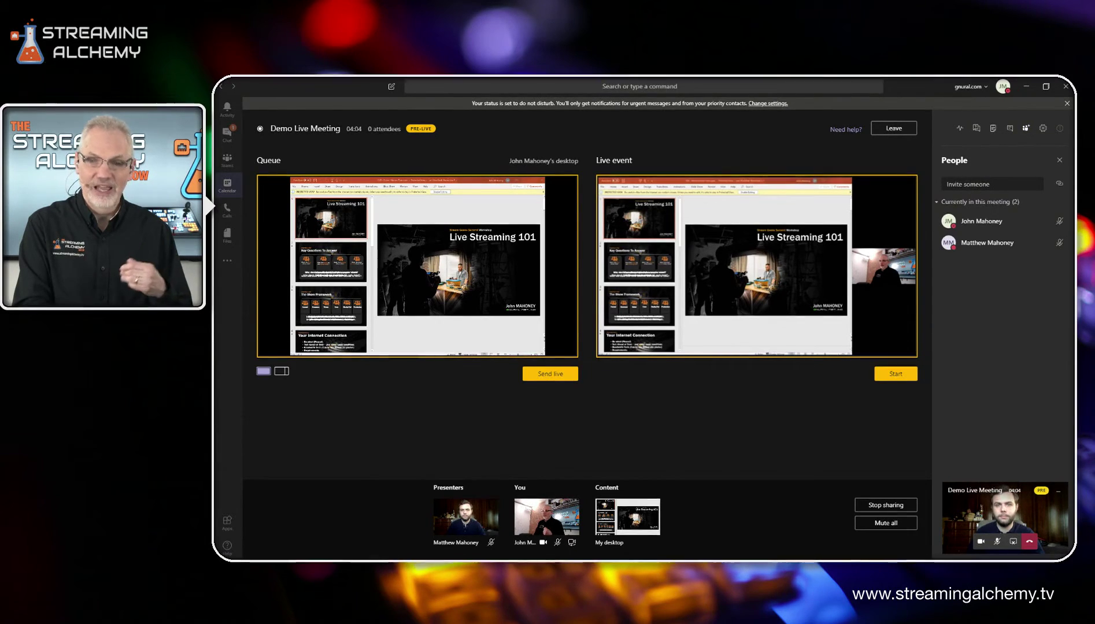
{"action": "left_click", "coordinate": [969, 182]}
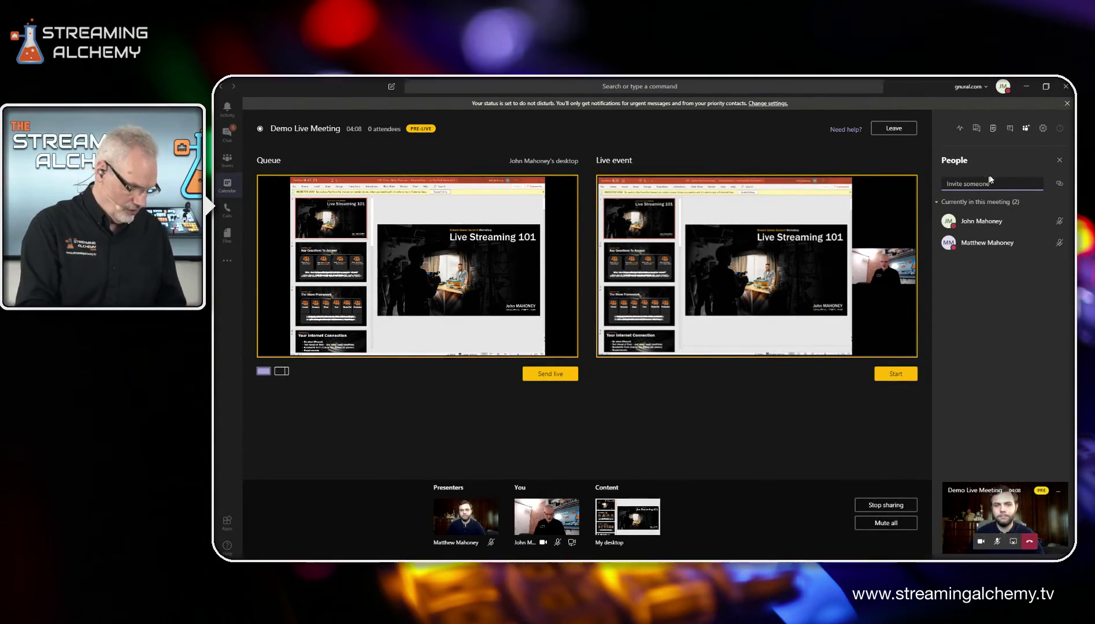
{"action": "type", "text": "joe"}
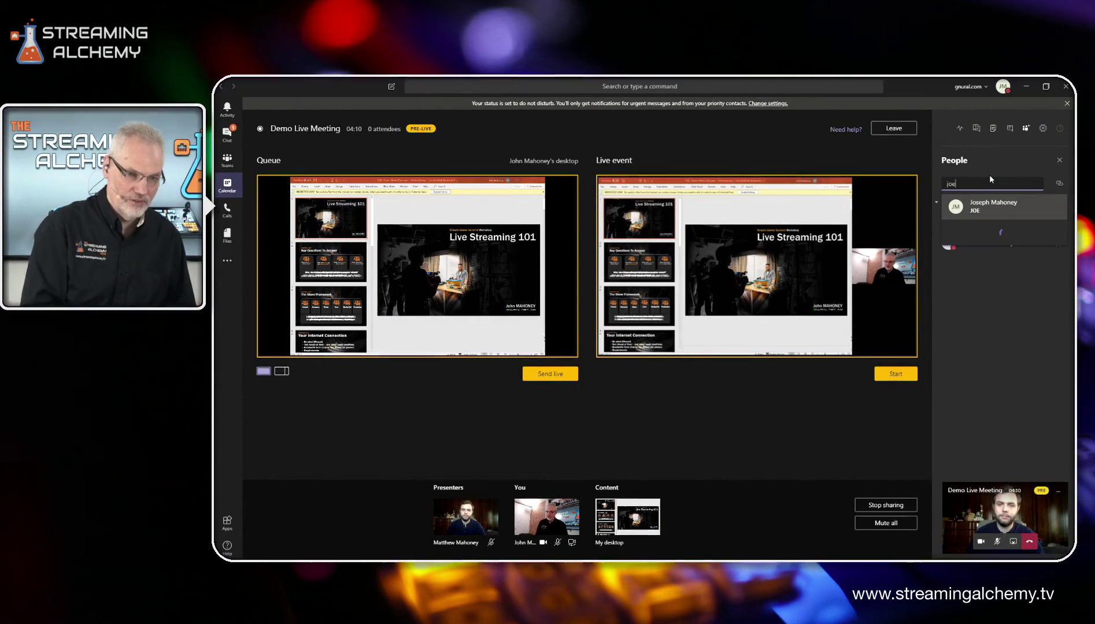
{"action": "left_click", "coordinate": [1001, 209]}
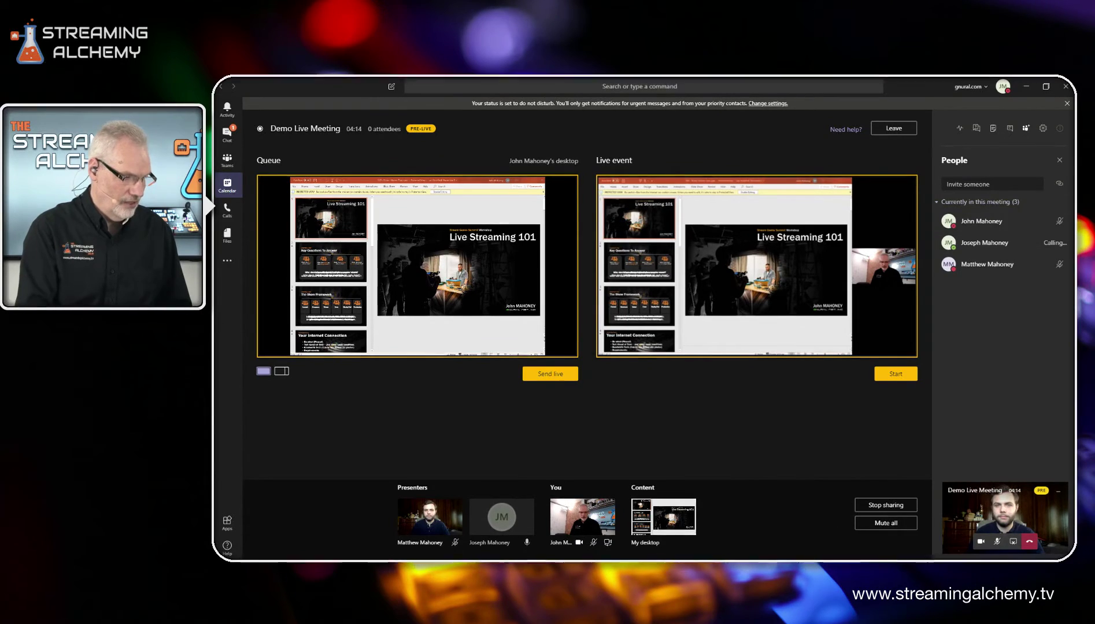
- Queue the newly invited presenter's video and send it live in place of the shared content
{"action": "left_click", "coordinate": [430, 518]}
{"action": "left_click", "coordinate": [517, 519]}
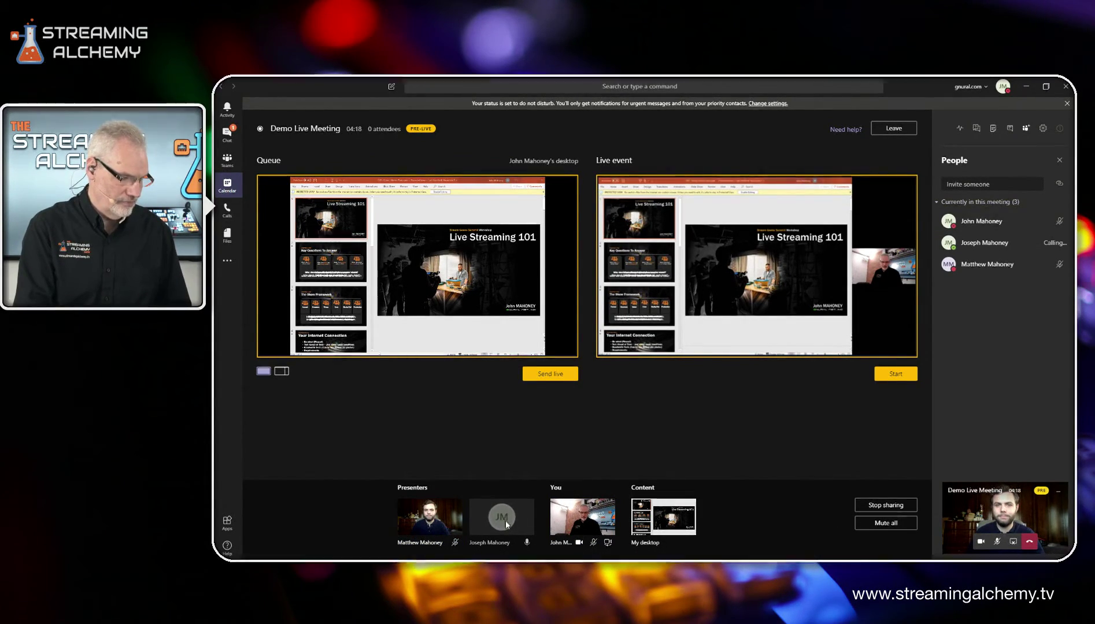
{"action": "left_click", "coordinate": [504, 520]}
{"action": "left_click", "coordinate": [437, 518]}
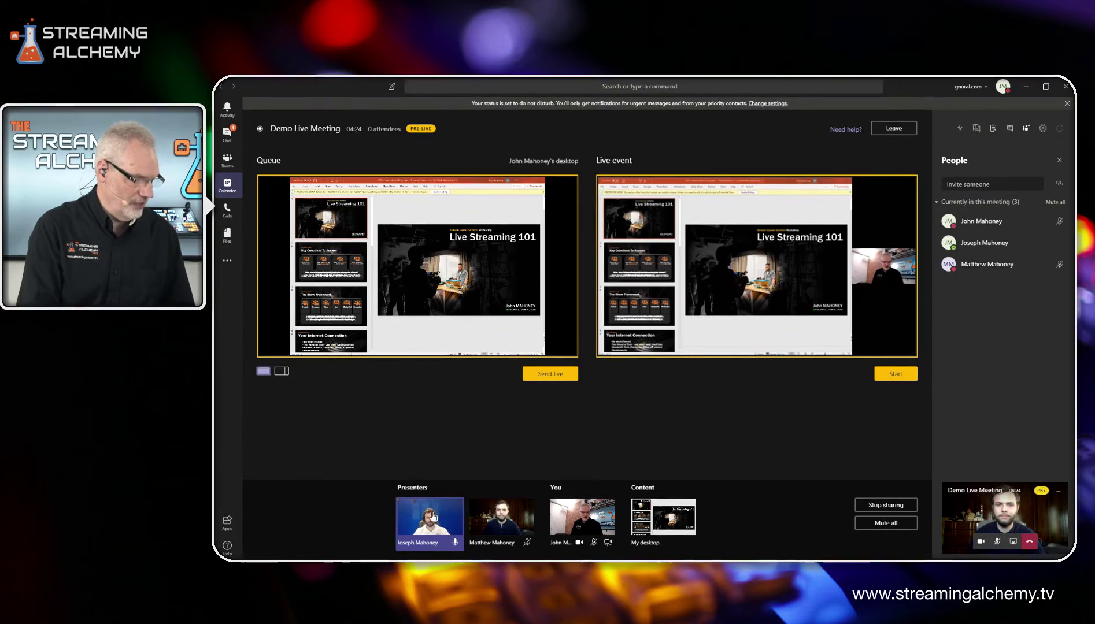
{"action": "left_click", "coordinate": [425, 517]}
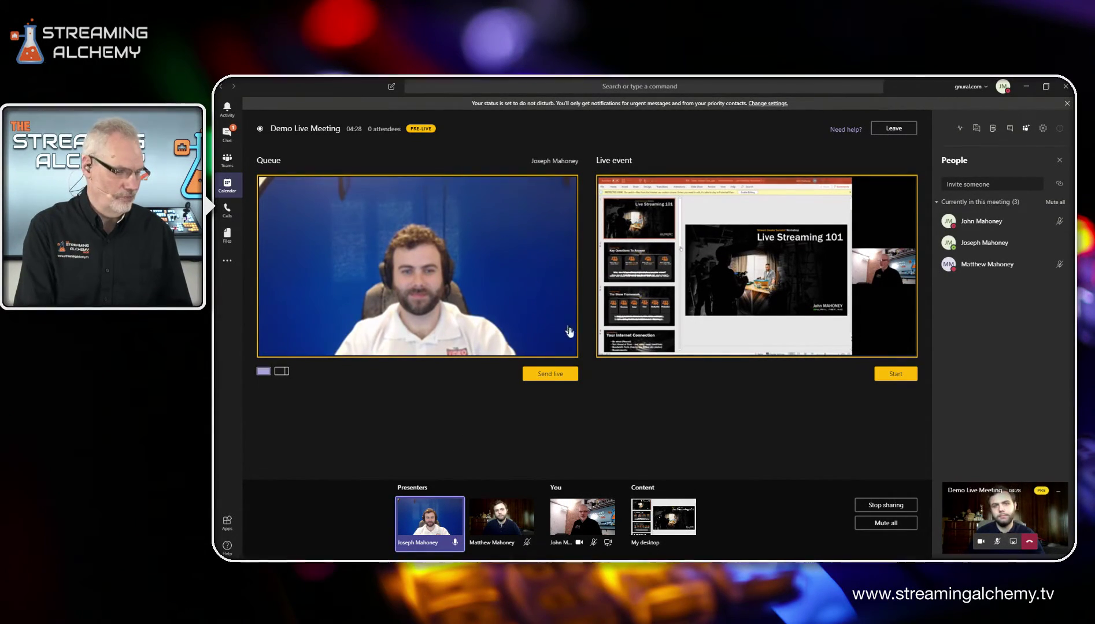
{"action": "left_click", "coordinate": [552, 375]}
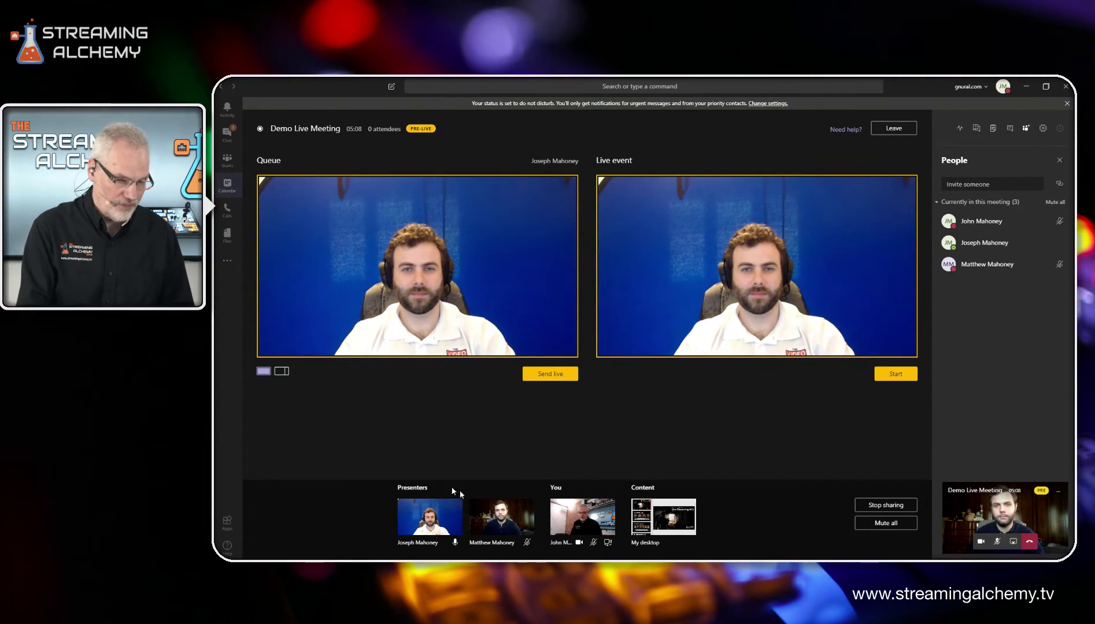
- Stop sharing the desktop and place the producer's own camera in the queue
{"action": "left_click", "coordinate": [884, 506]}
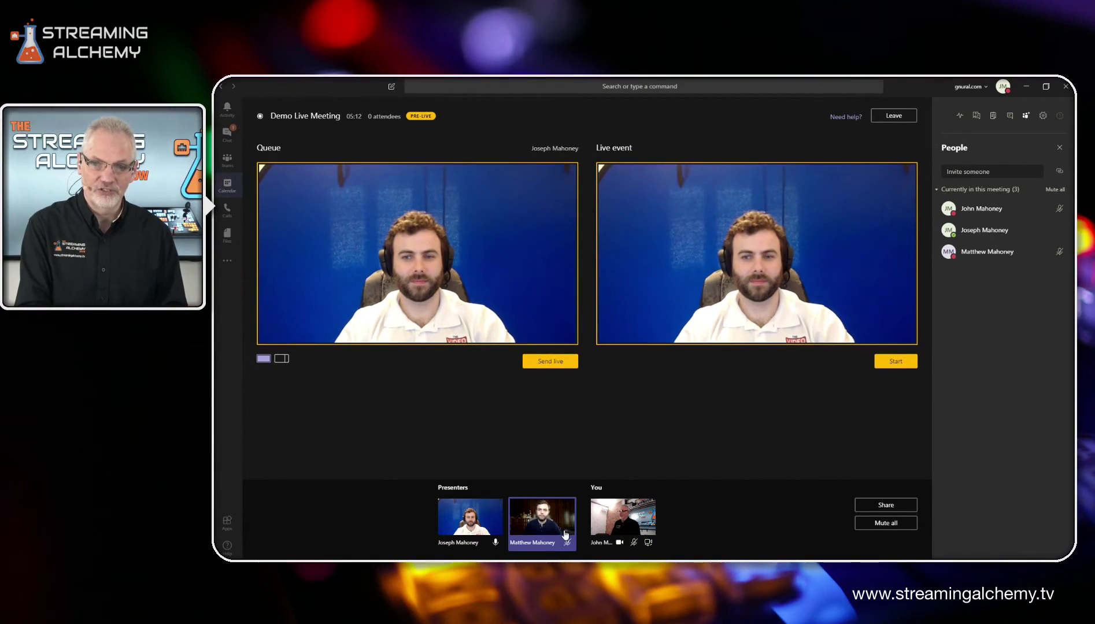
{"action": "left_click", "coordinate": [622, 526]}
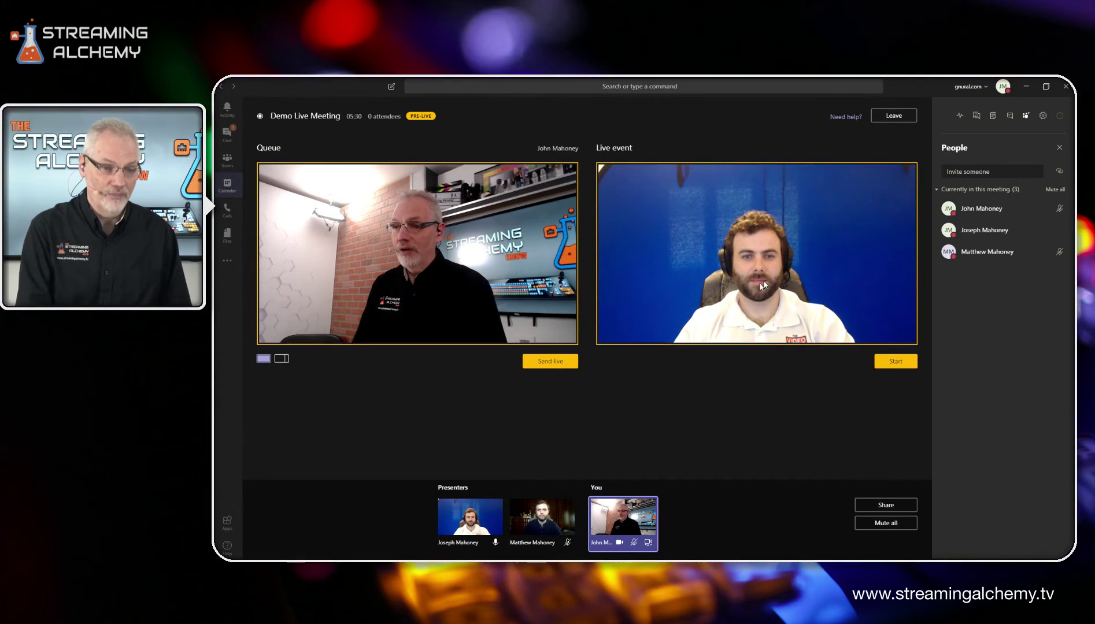
- Check the event's health and performance metrics and start the live event
{"action": "left_click", "coordinate": [958, 117]}
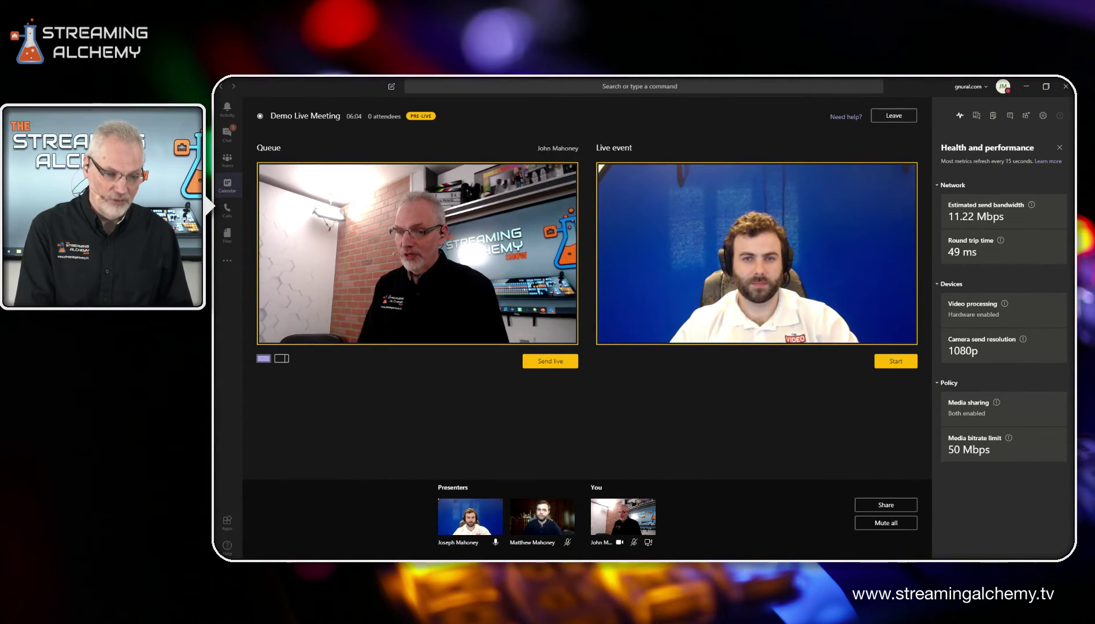
{"action": "left_click", "coordinate": [895, 361]}
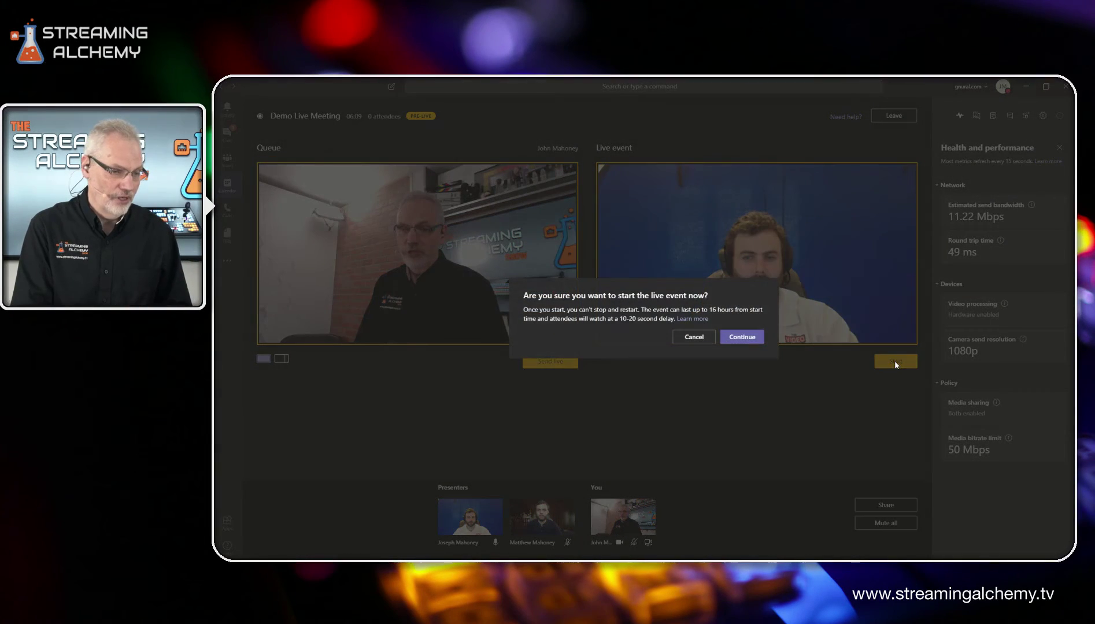
{"action": "left_click", "coordinate": [744, 337]}
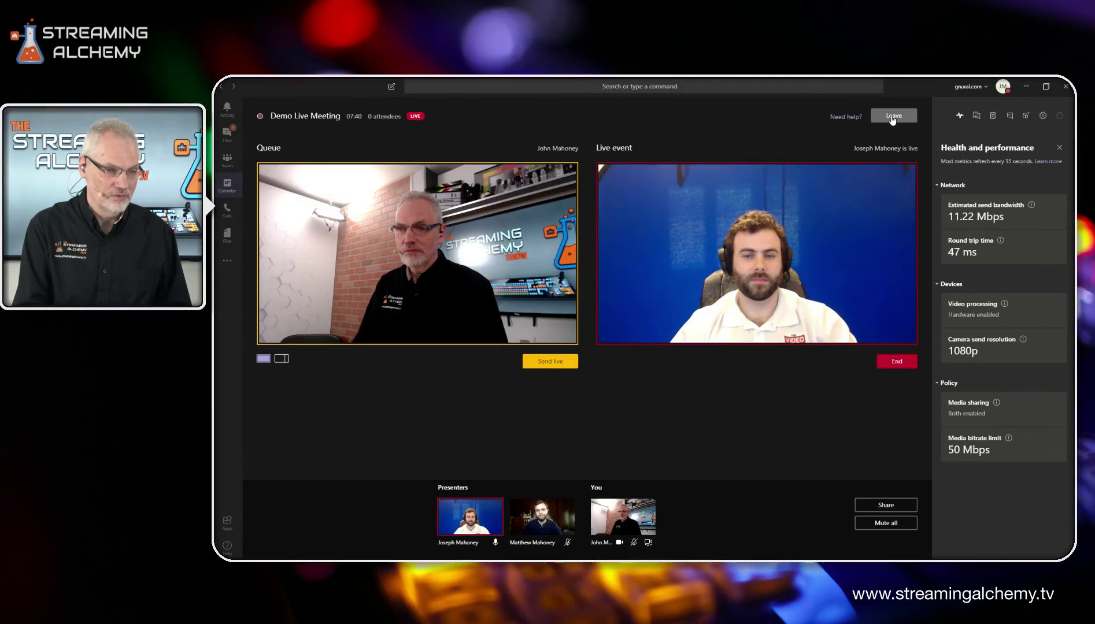
- Leave the running live event as producer and confirm leaving
{"action": "left_click", "coordinate": [899, 117]}
{"action": "left_click", "coordinate": [749, 336]}
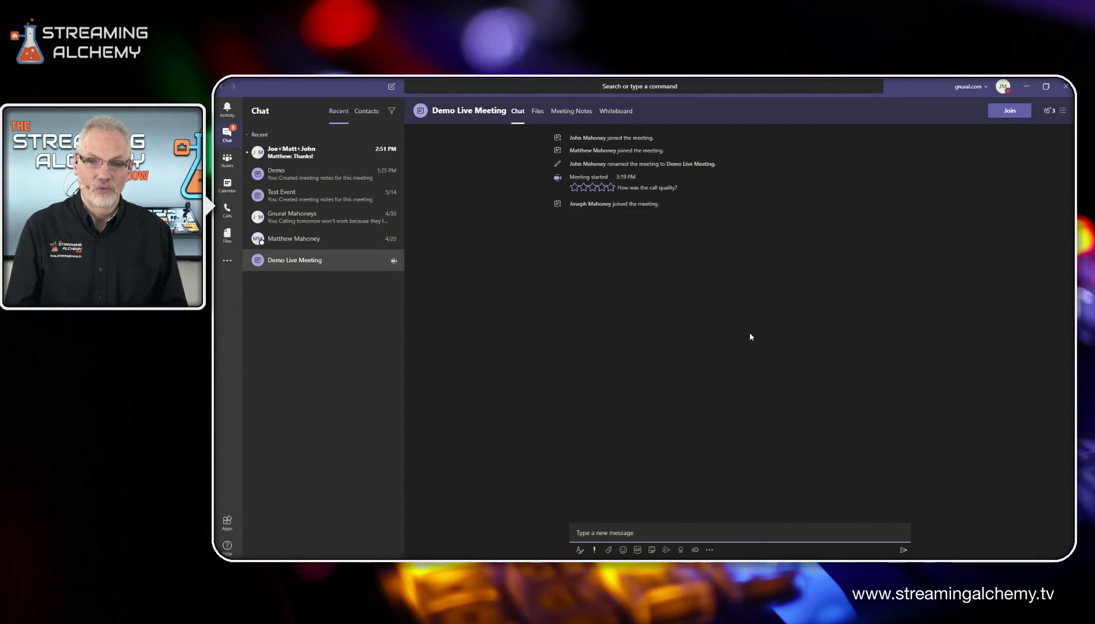